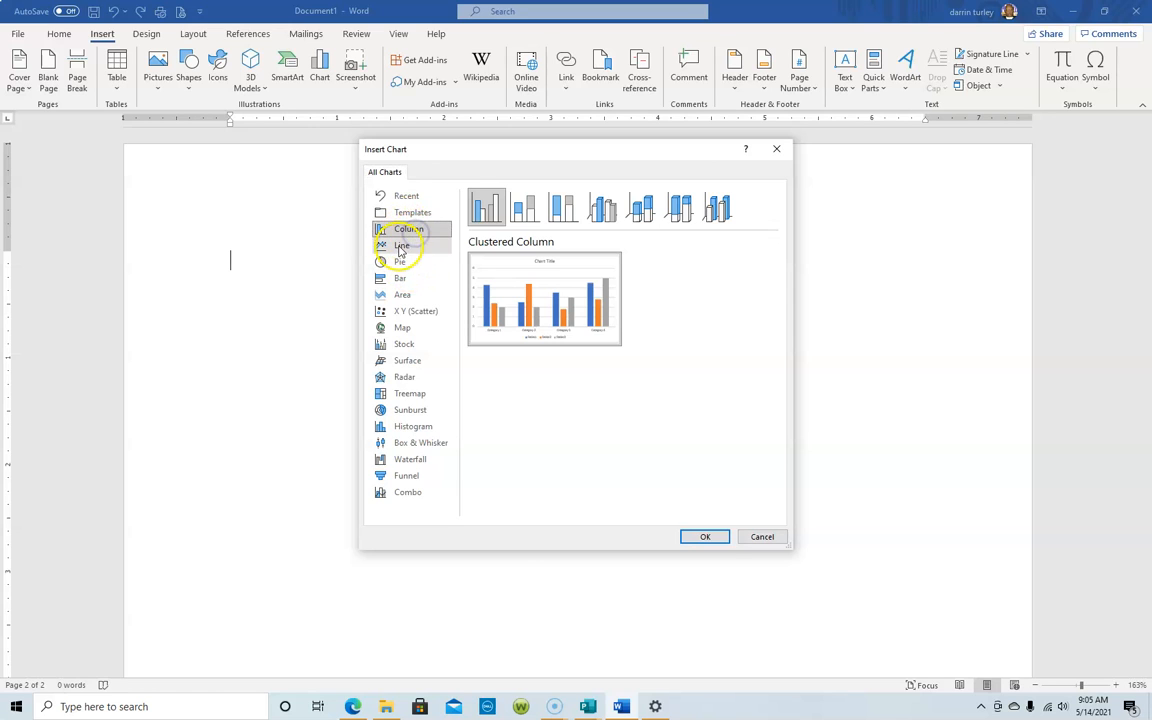
Insert a Clustered Column chart after previewing line, pie, stacked and 3-D column types.
click(401, 247)
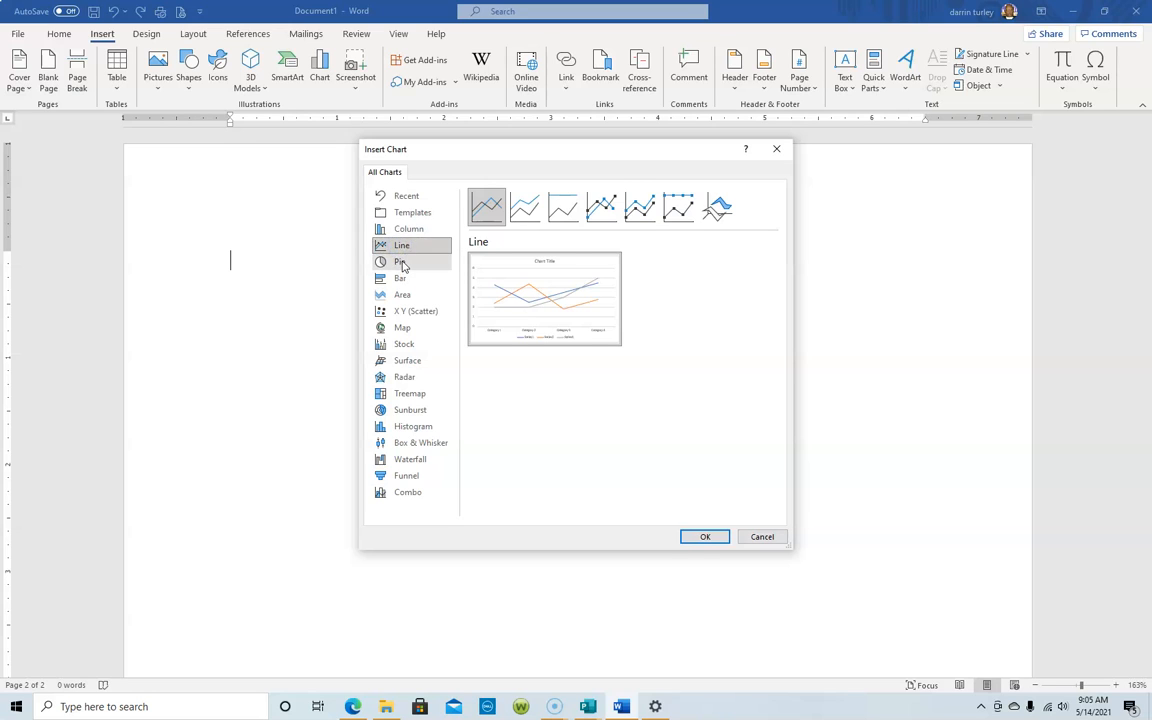
click(401, 264)
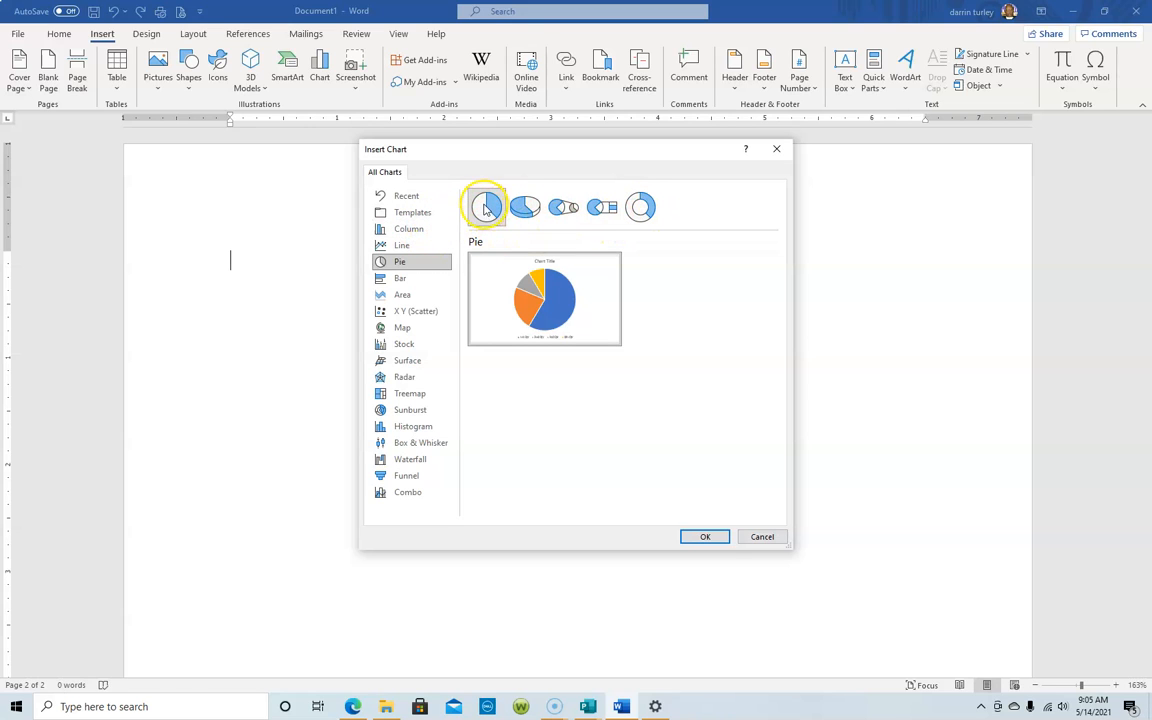
click(524, 207)
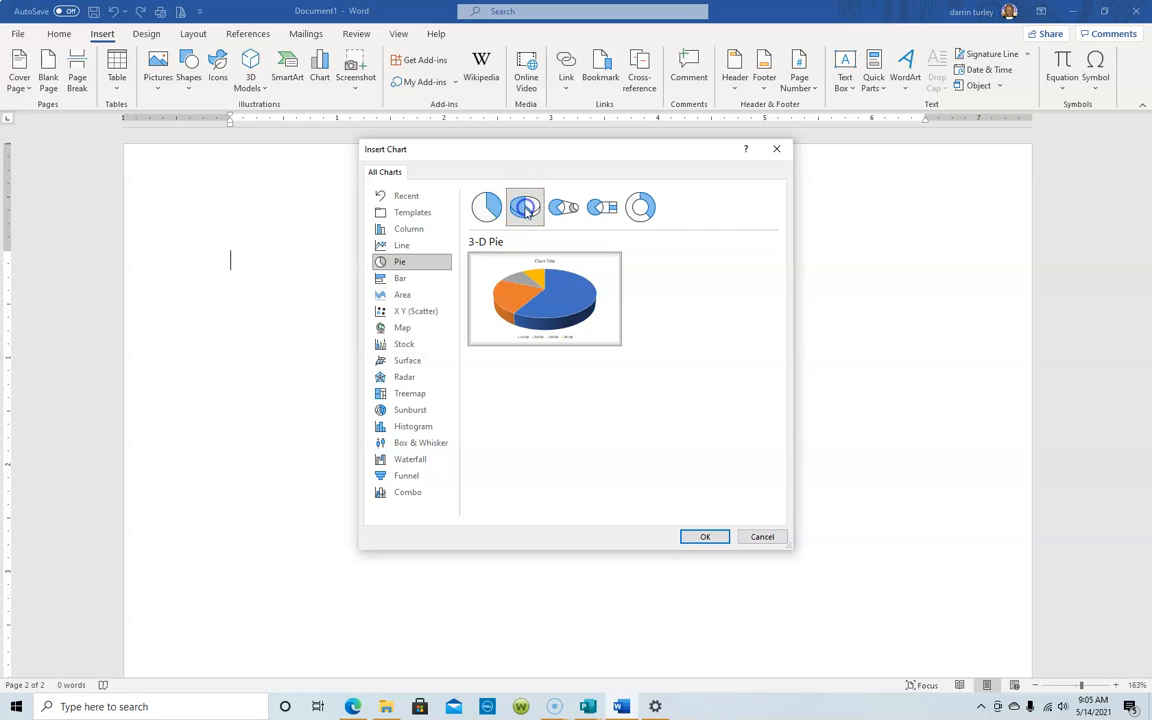
click(561, 208)
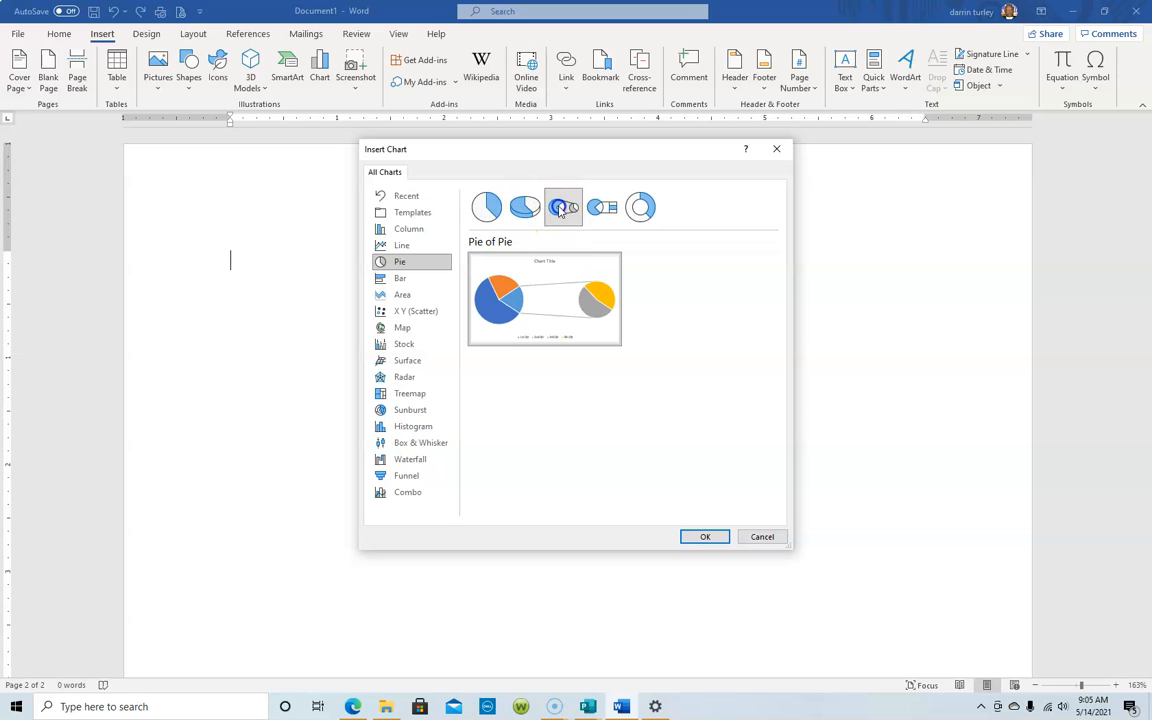
click(411, 229)
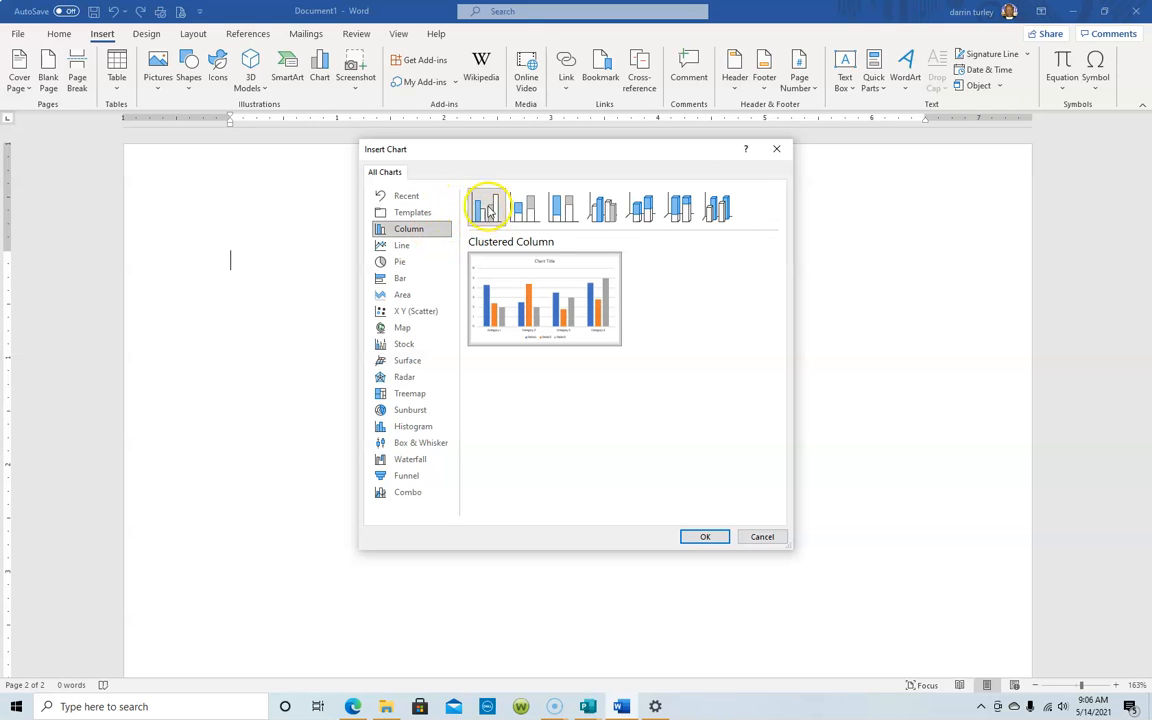
click(524, 205)
click(558, 208)
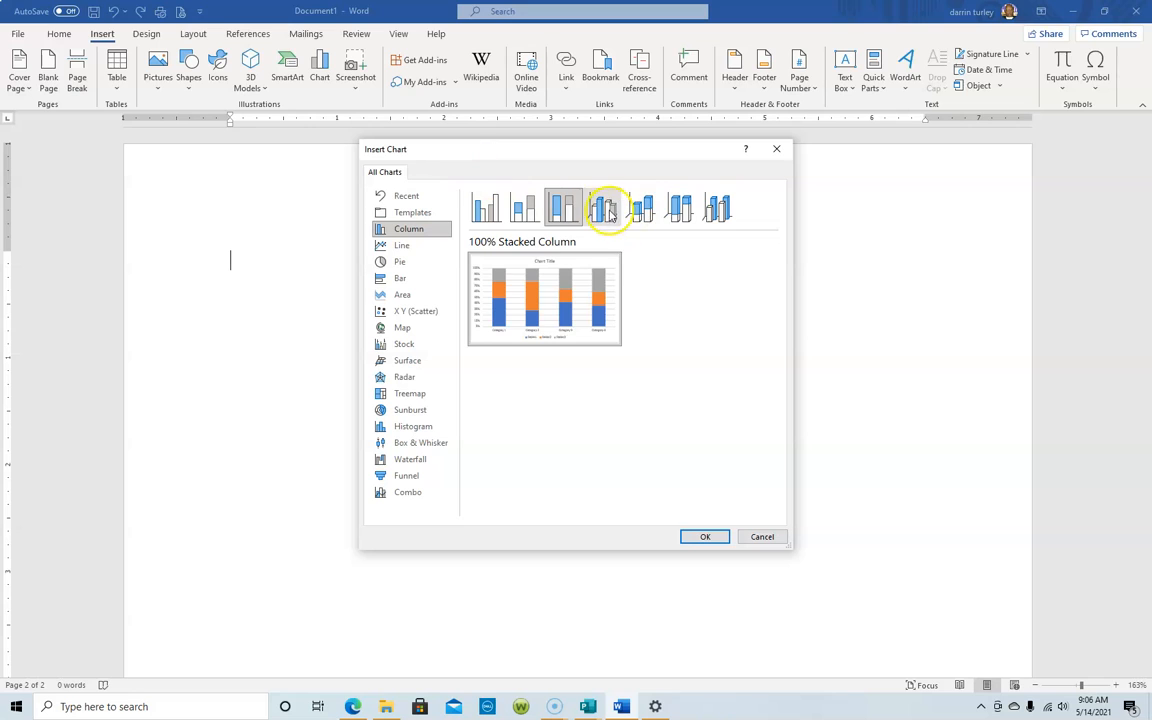
click(604, 209)
click(716, 212)
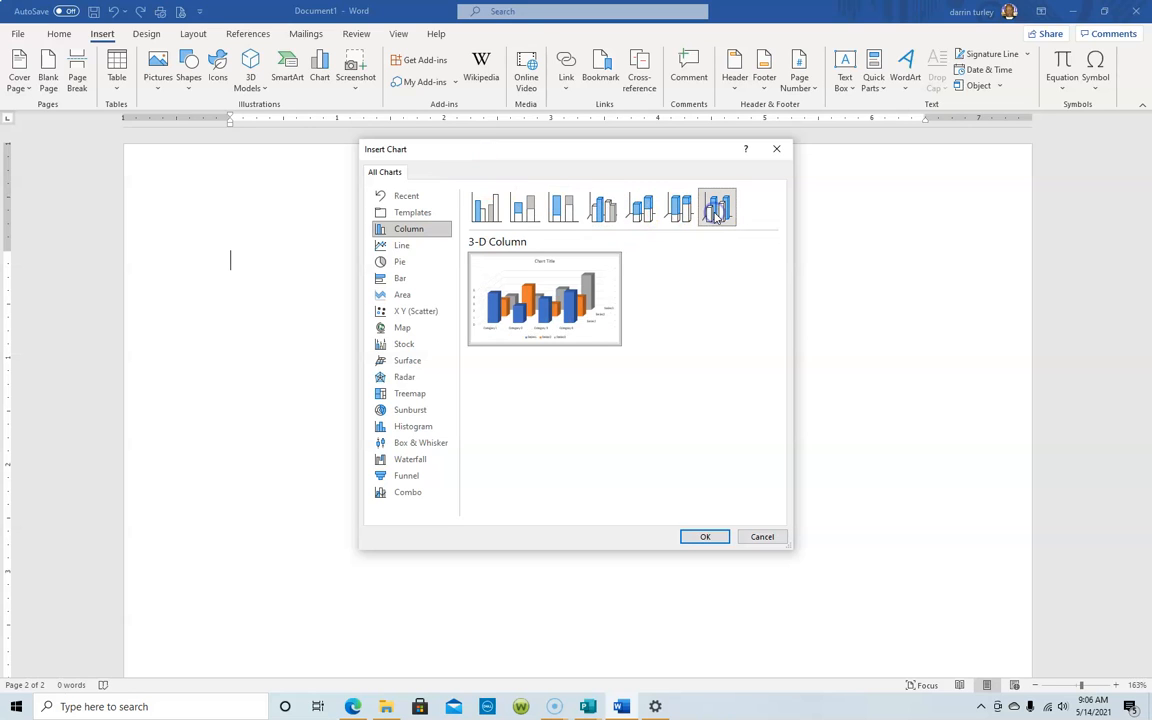
click(486, 210)
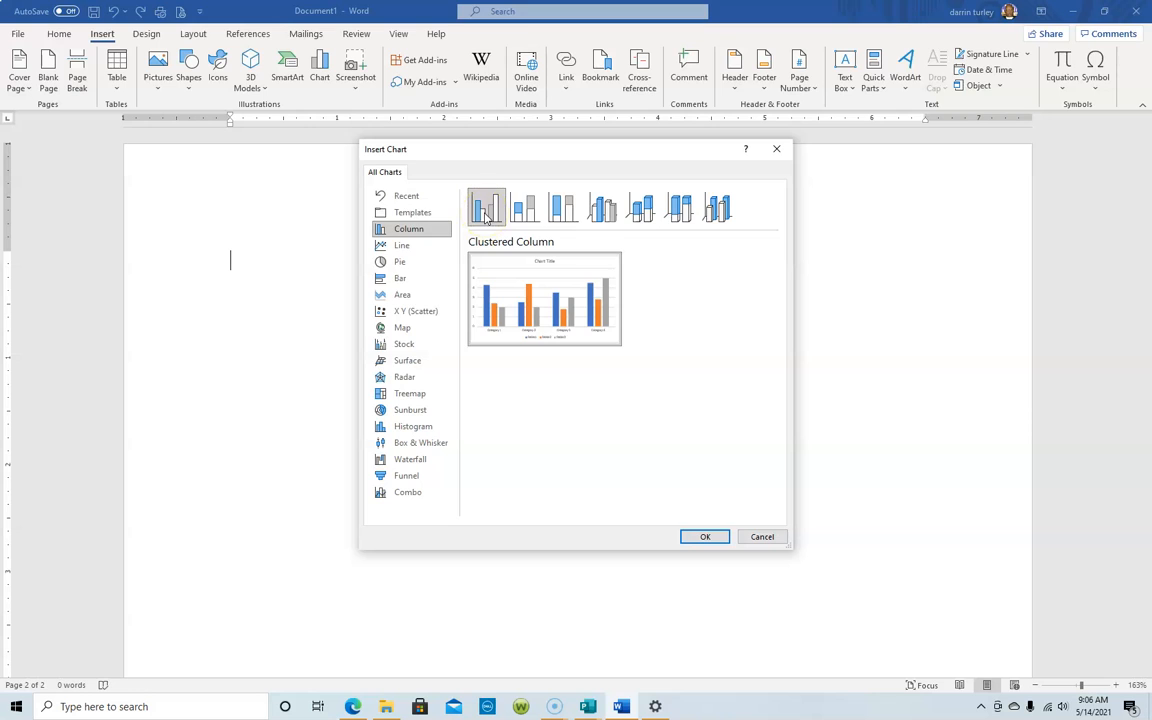
click(705, 538)
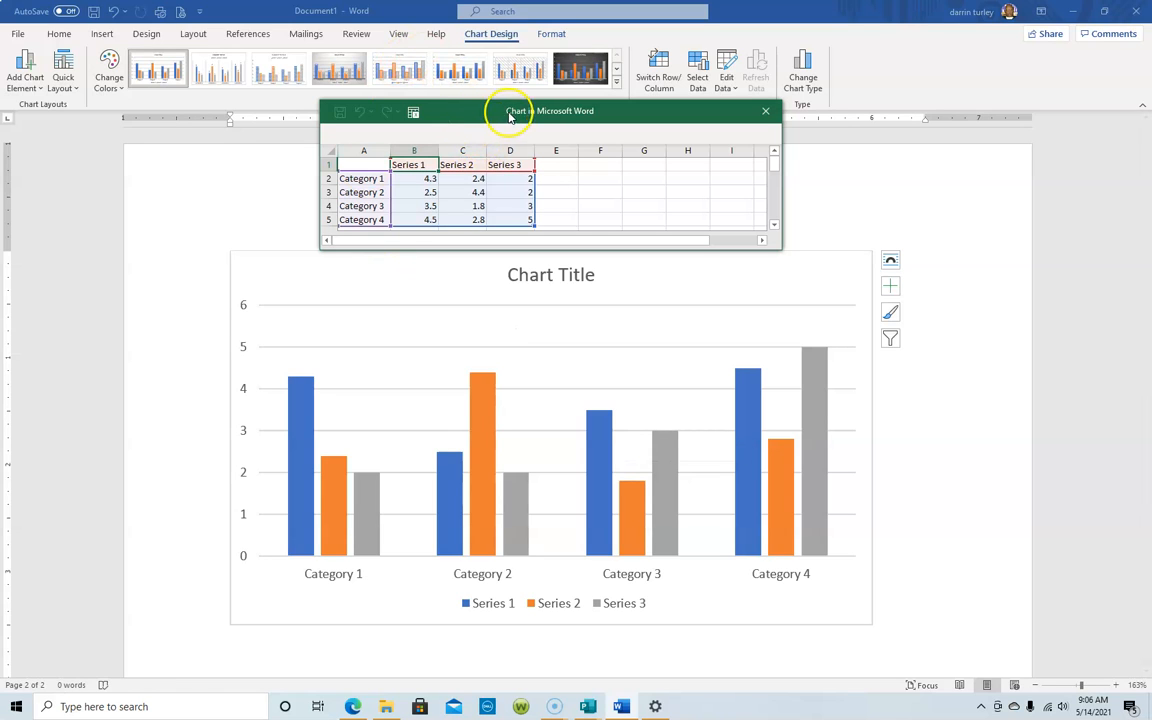
Replace the series headers in B1, C1 and D1 with three people's first names.
click(410, 166)
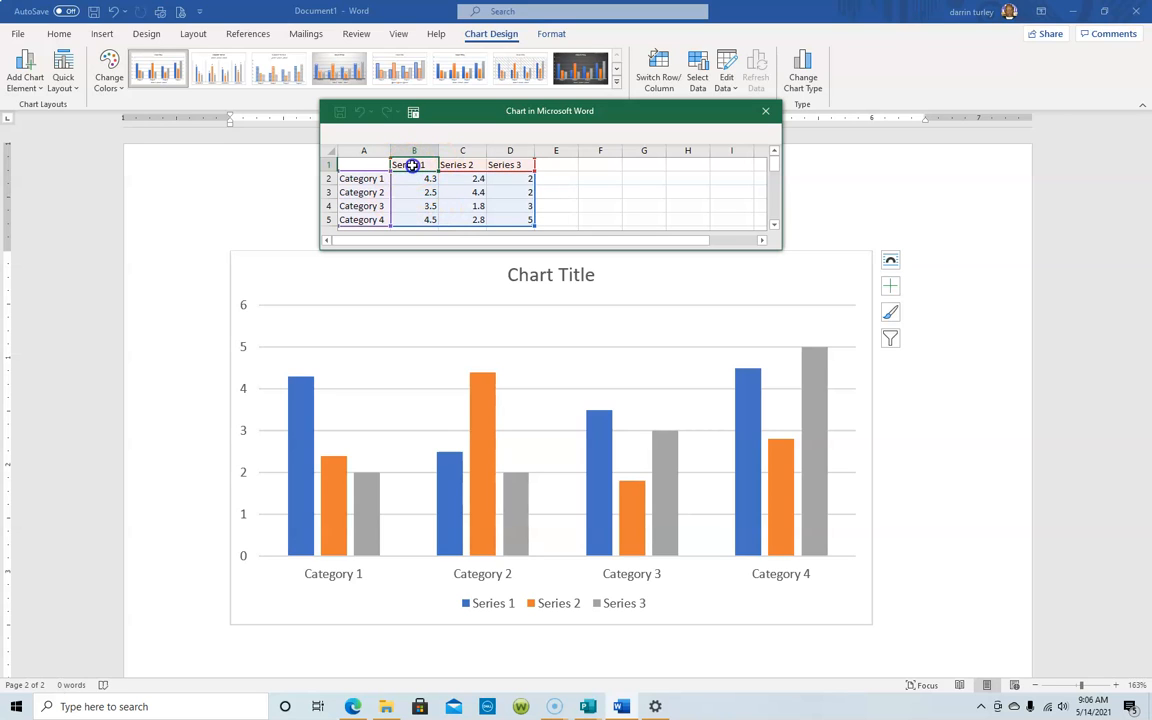
click(409, 165)
text(Darrin)
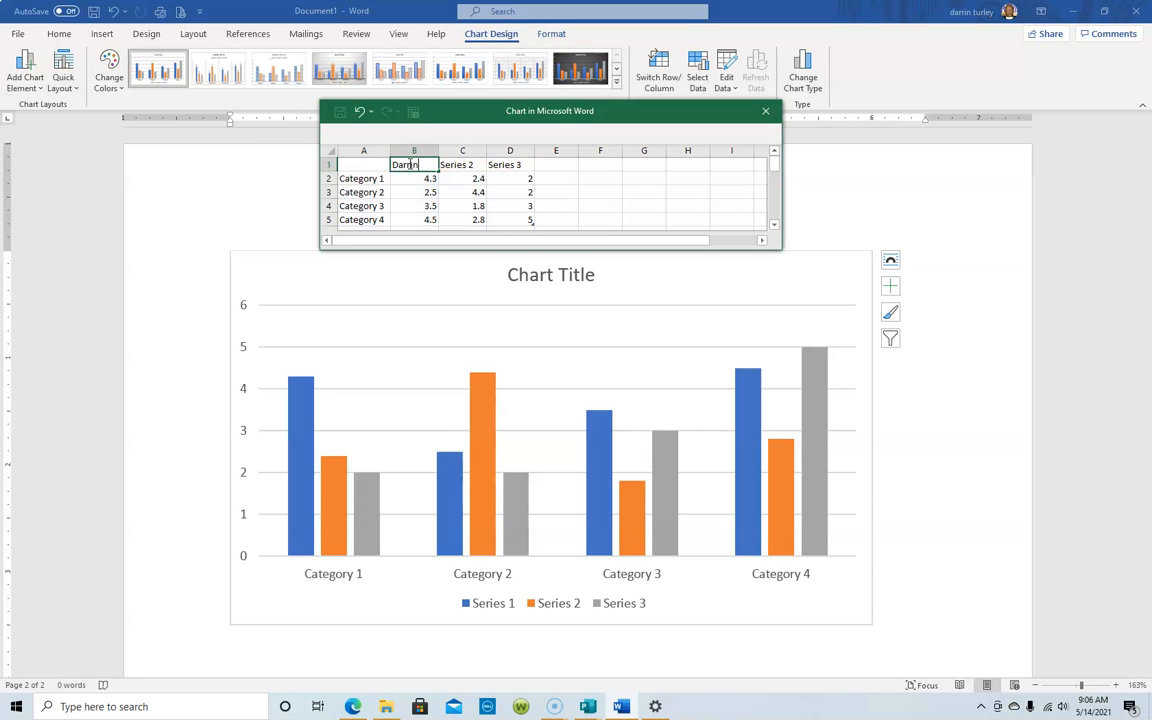
click(458, 151)
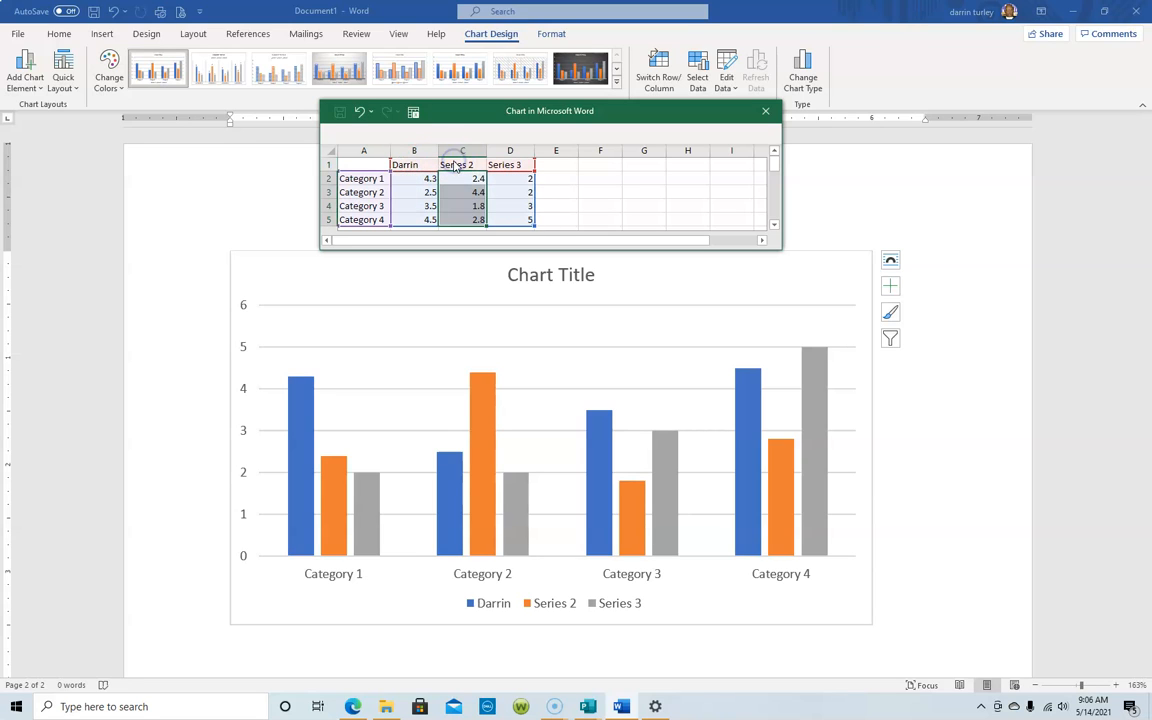
click(453, 164)
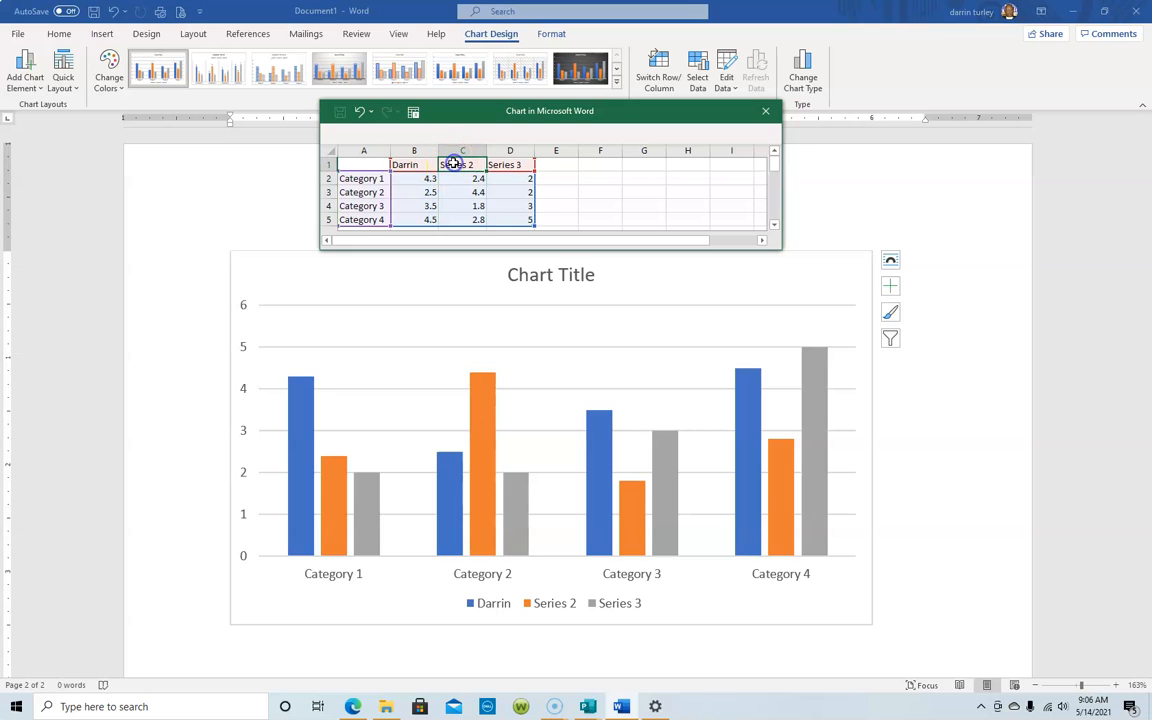
text(Karen)
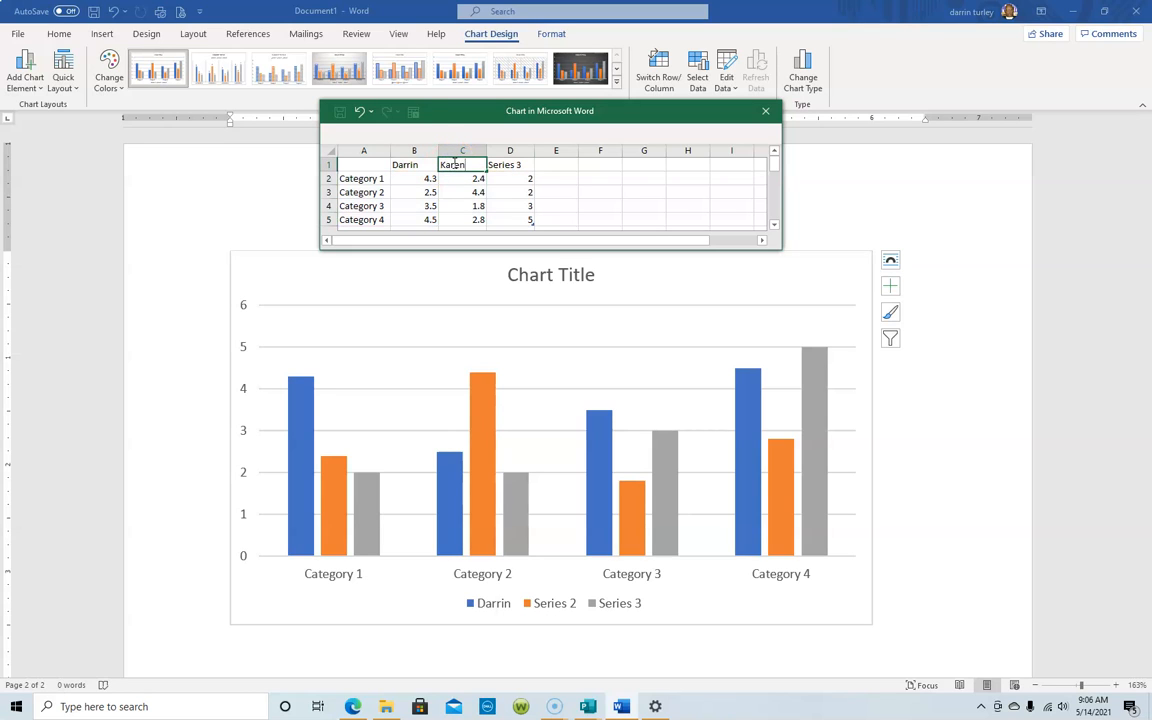
click(512, 167)
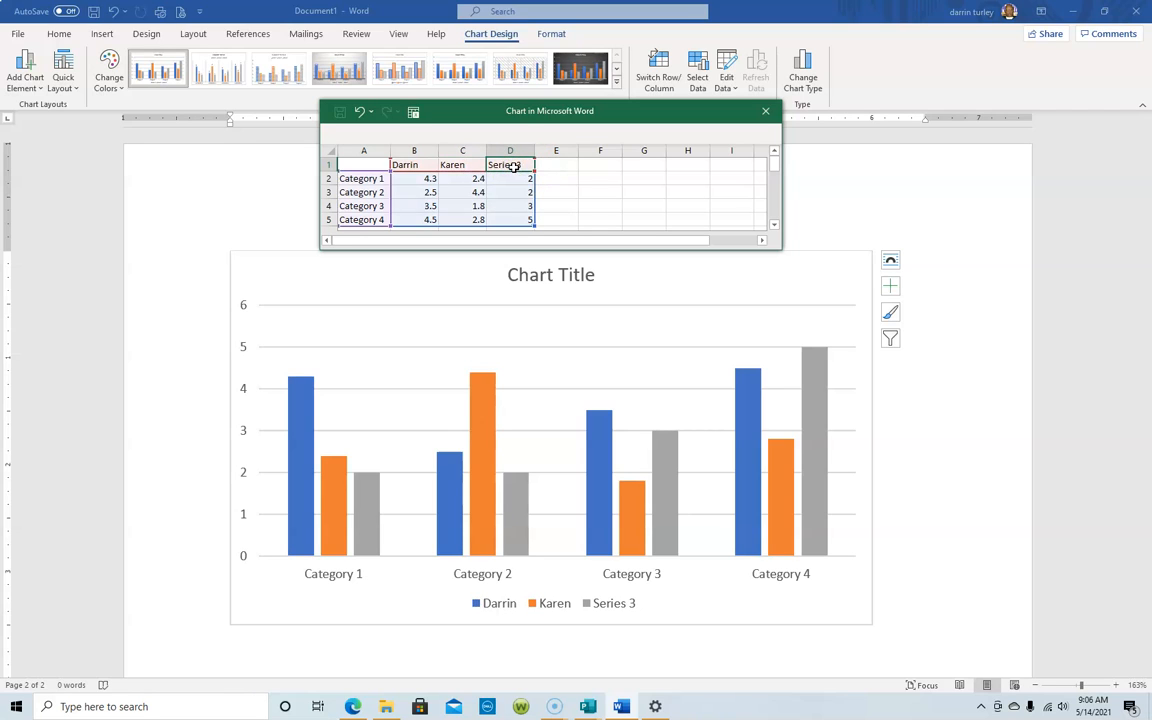
text(Pat)
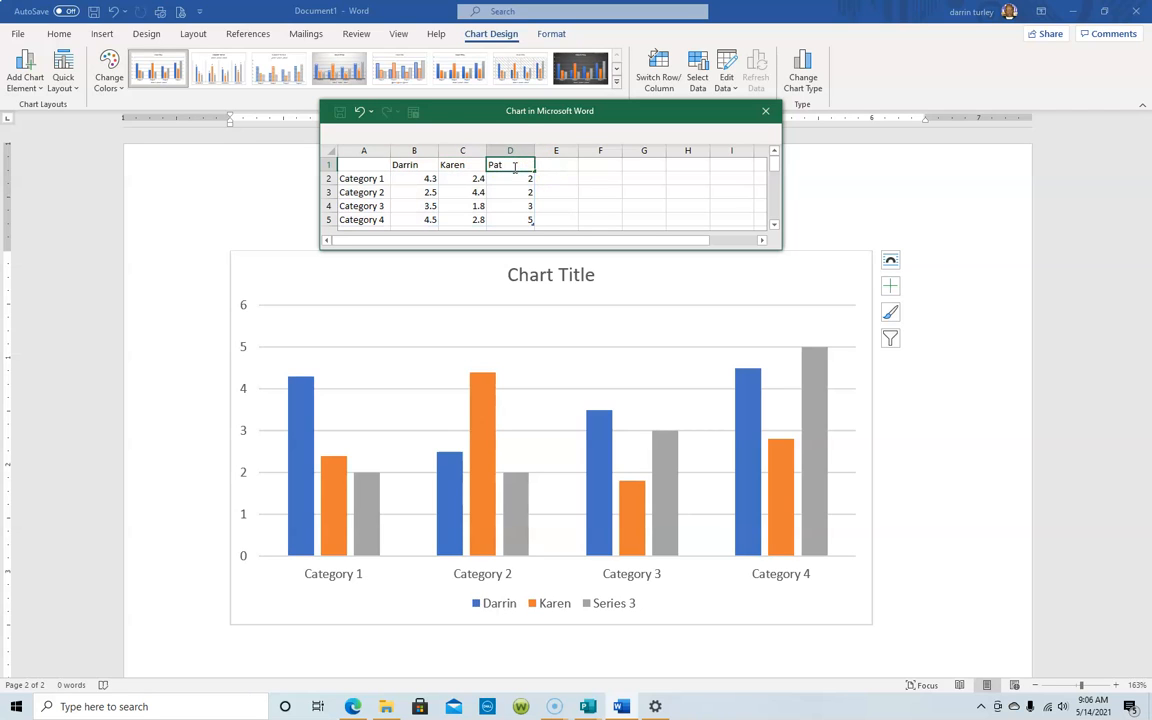
click(367, 180)
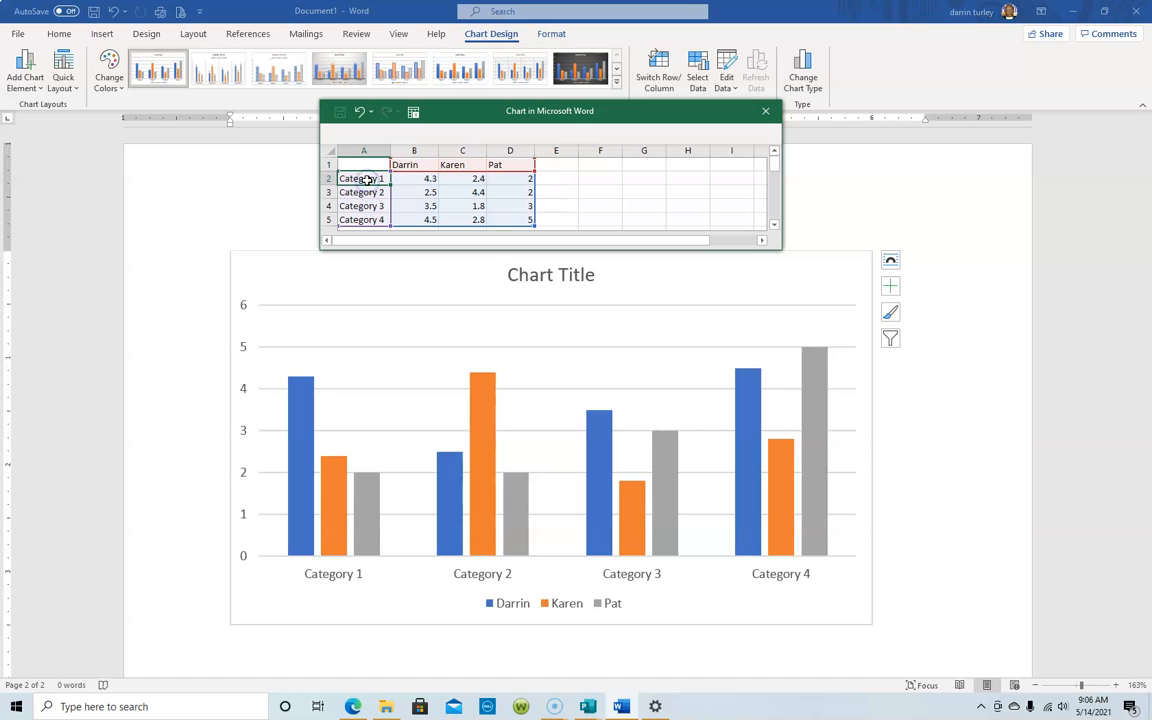
Enter Shirts, Shoes, Pants and Socks as the category names in A2:A5.
text(Shi)
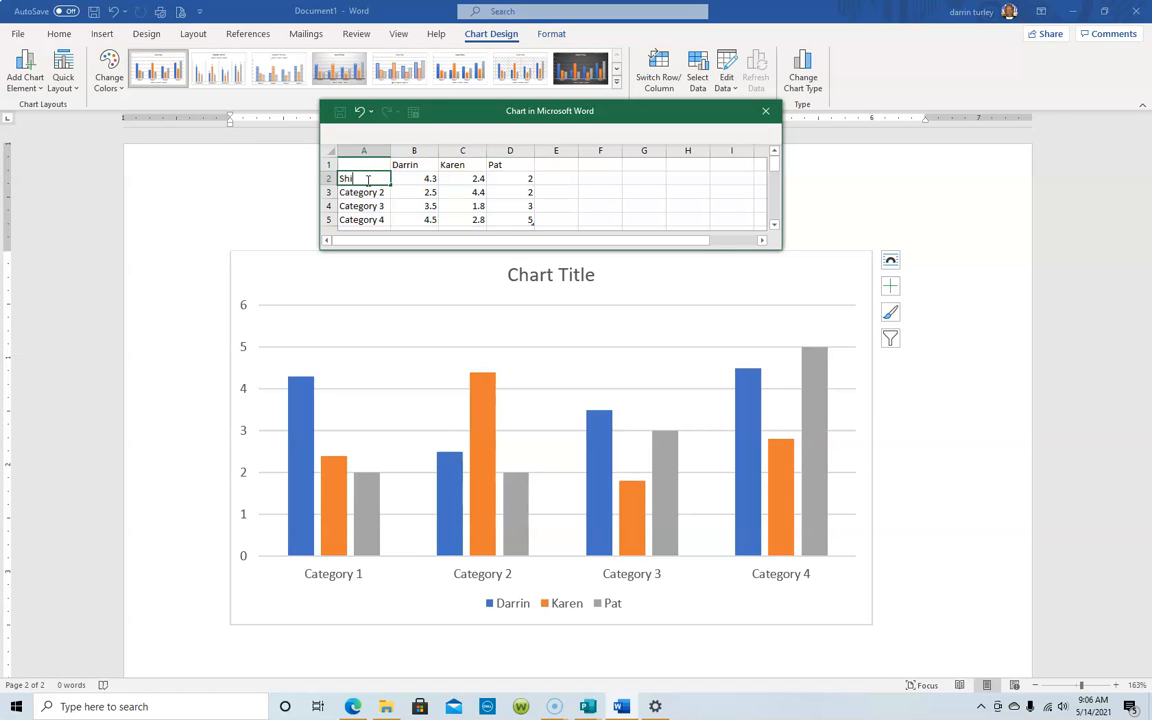
text(rts)
click(350, 195)
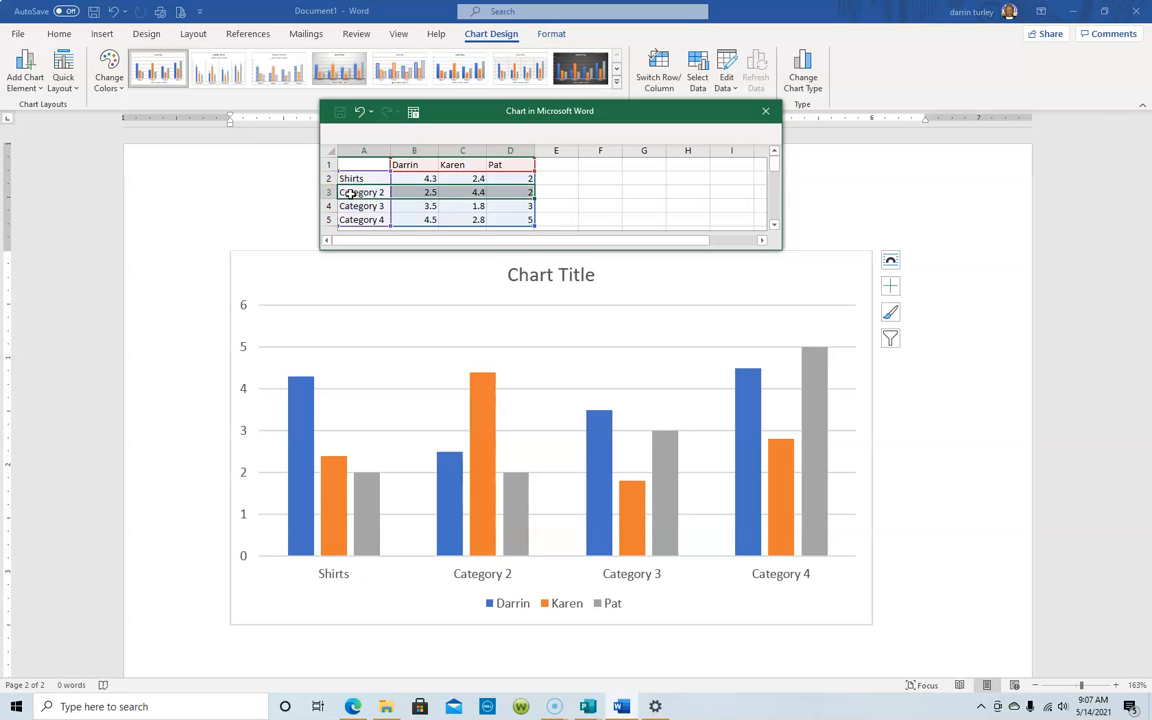
click(348, 192)
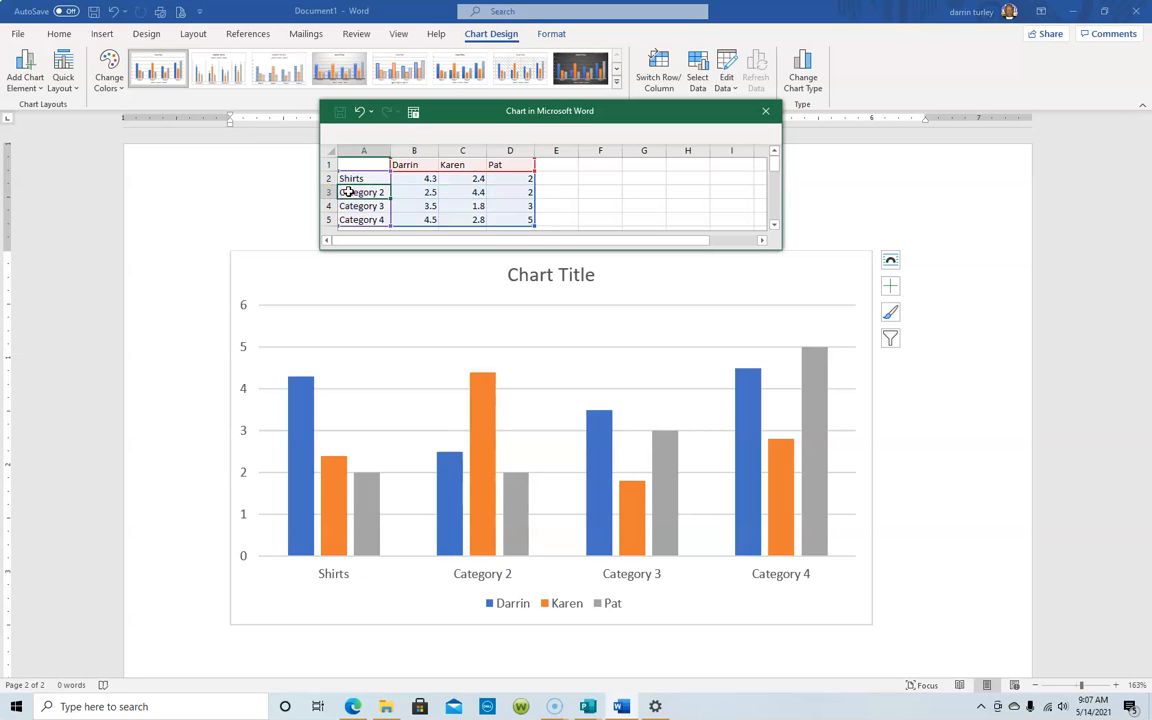
text(S)
key(Return)
text(Pa)
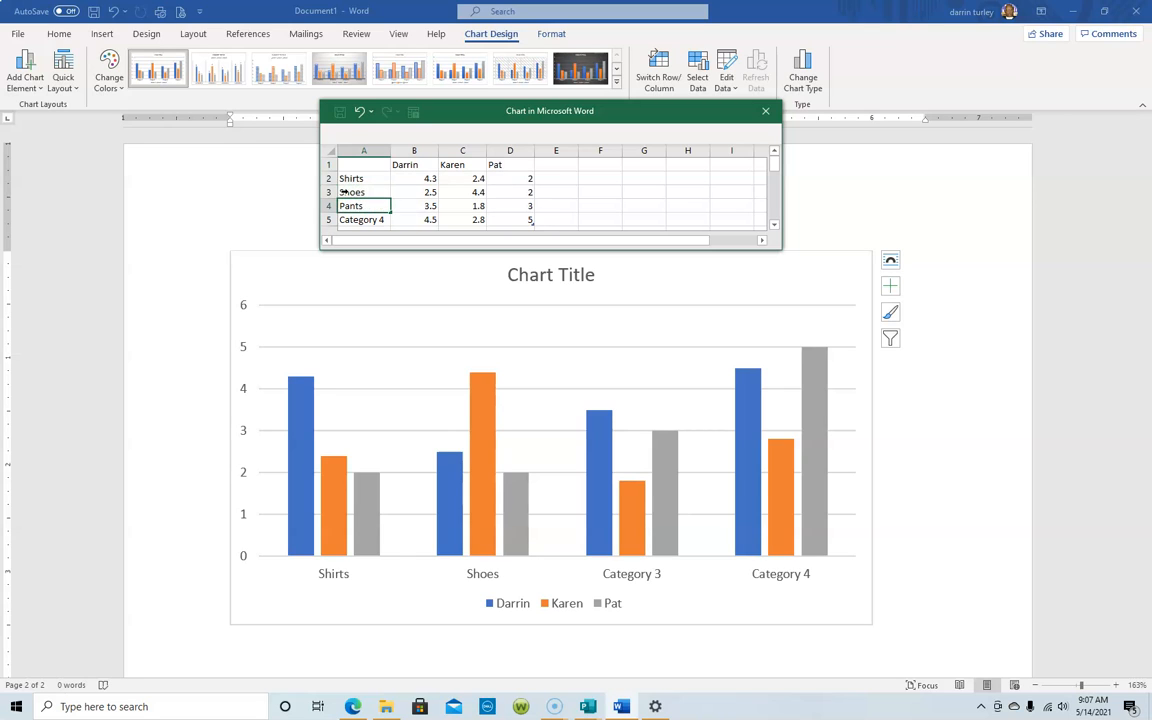
text(nts)
key(Return)
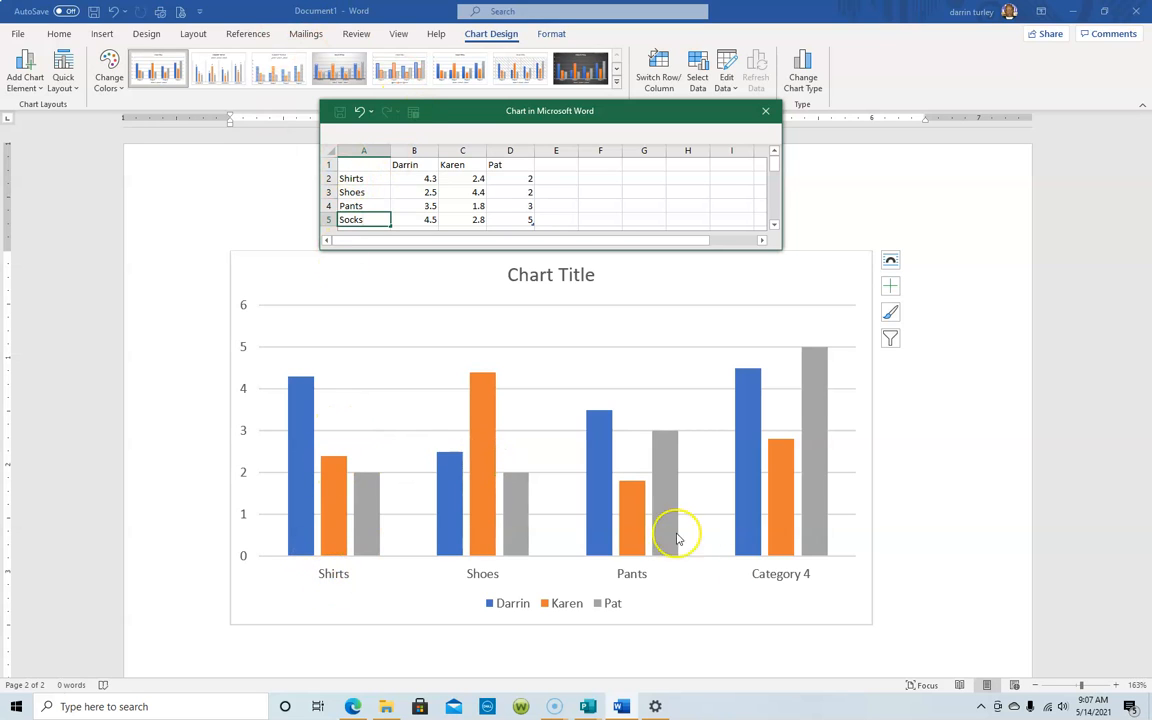
click(650, 197)
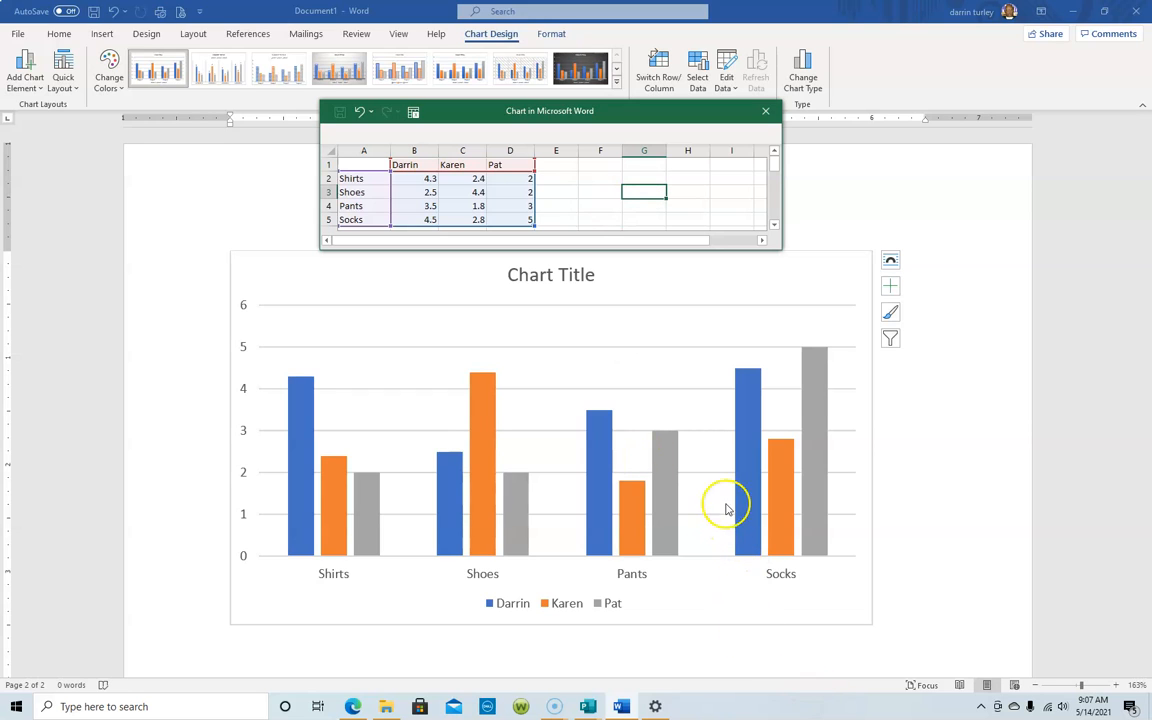
Enter Shirts values 25, 35 and 29, and Shoes values 22 and 21.
click(427, 179)
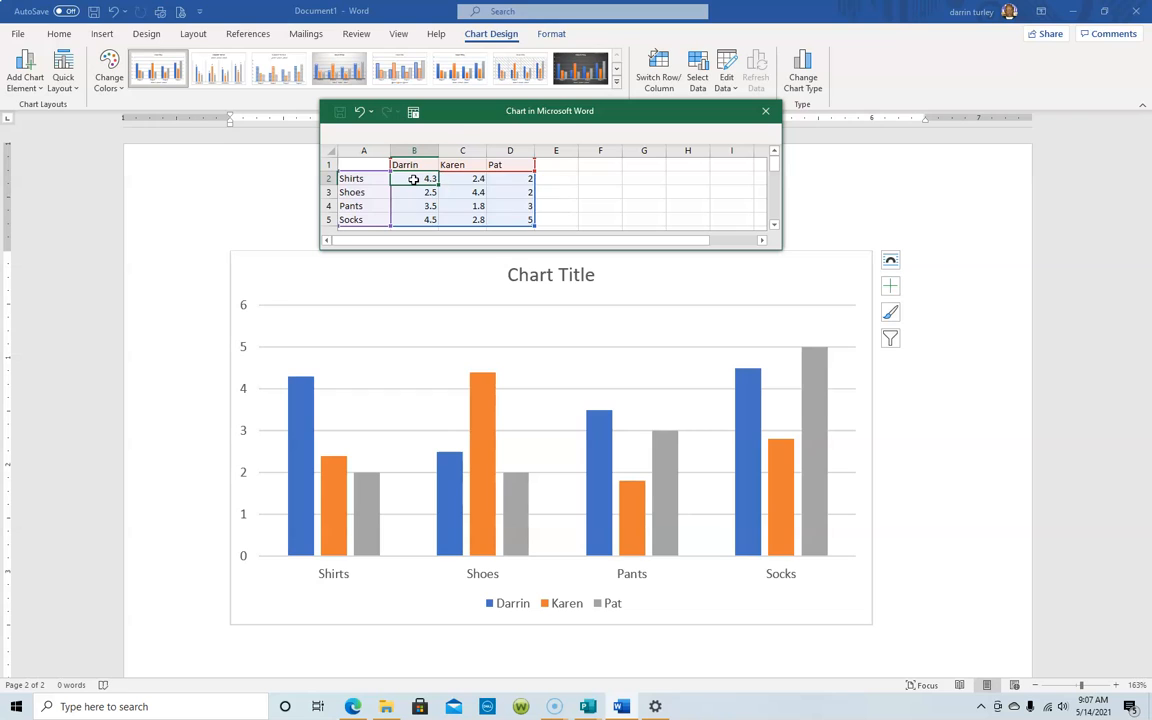
text(25)
key(Tab)
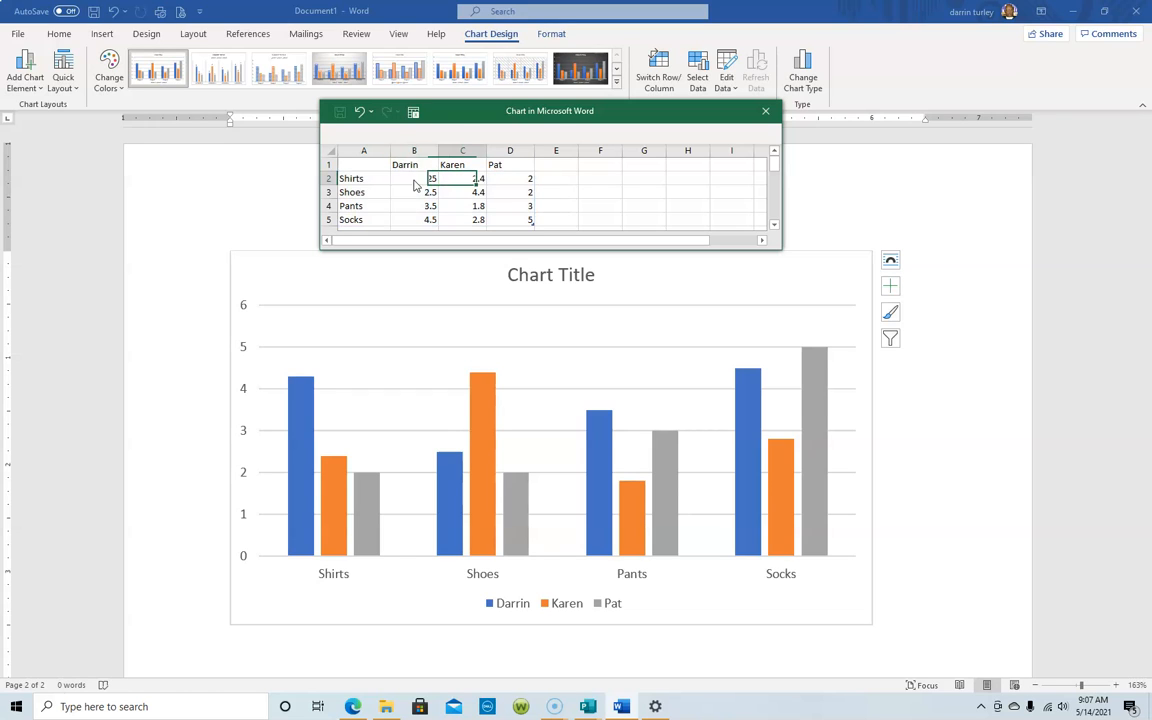
text(35)
key(Tab)
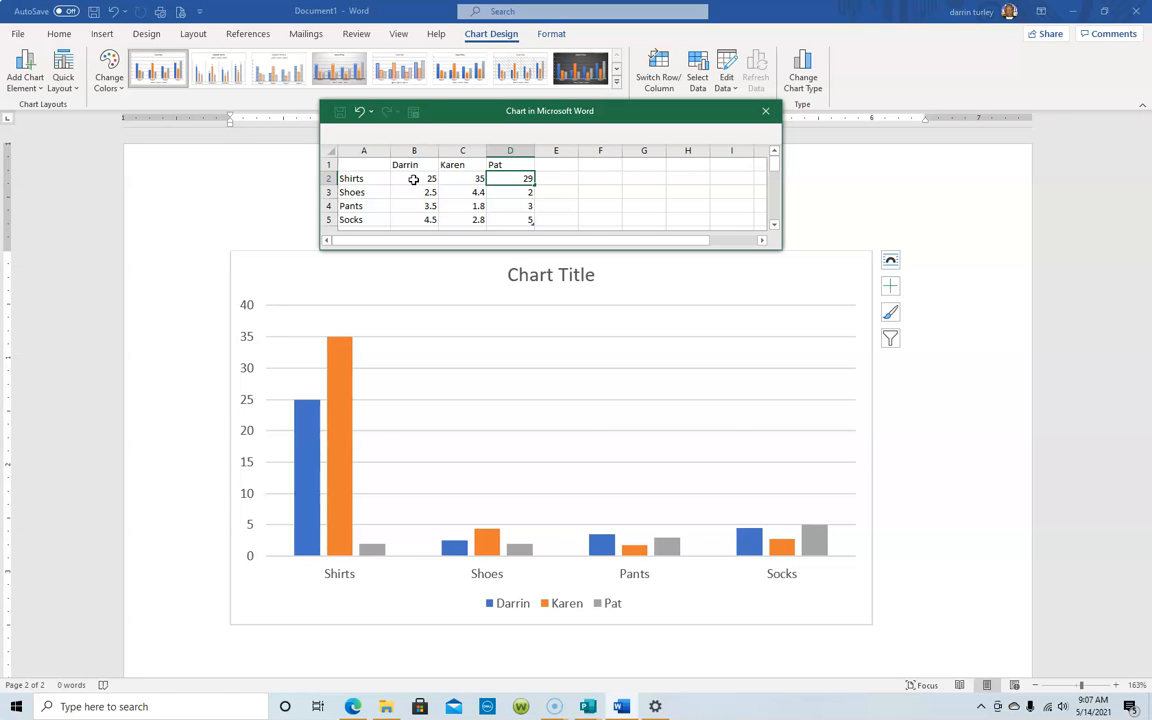
key(Return)
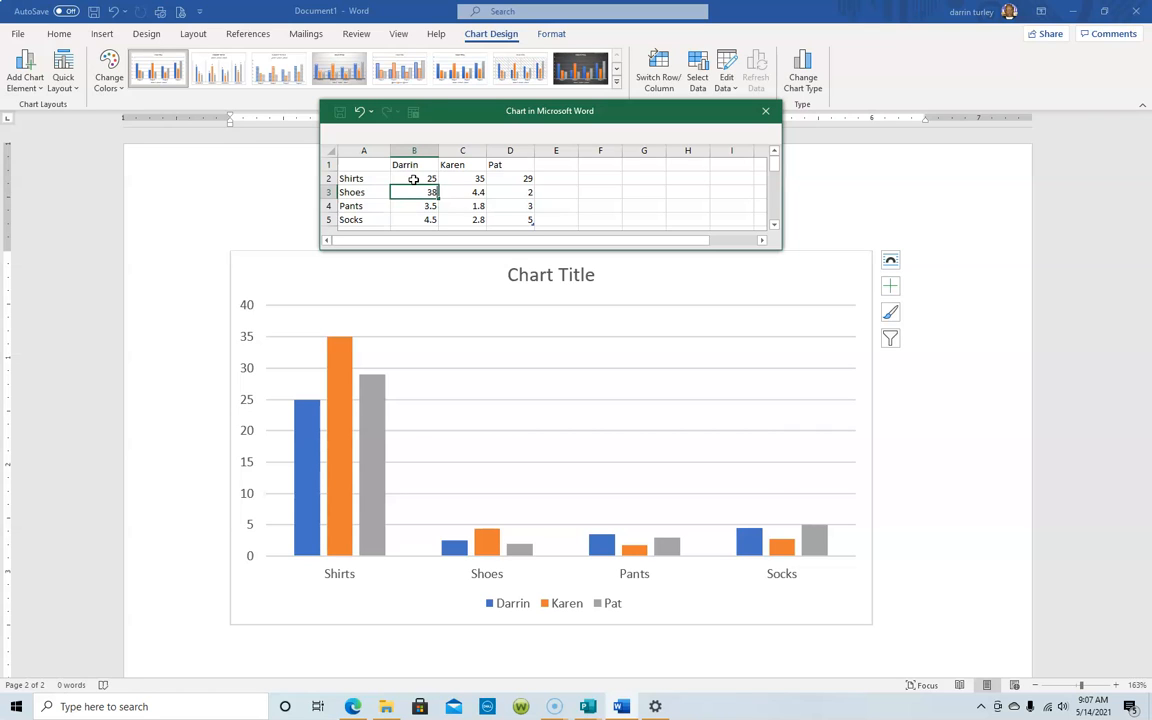
key(Tab)
text(22)
key(Tab)
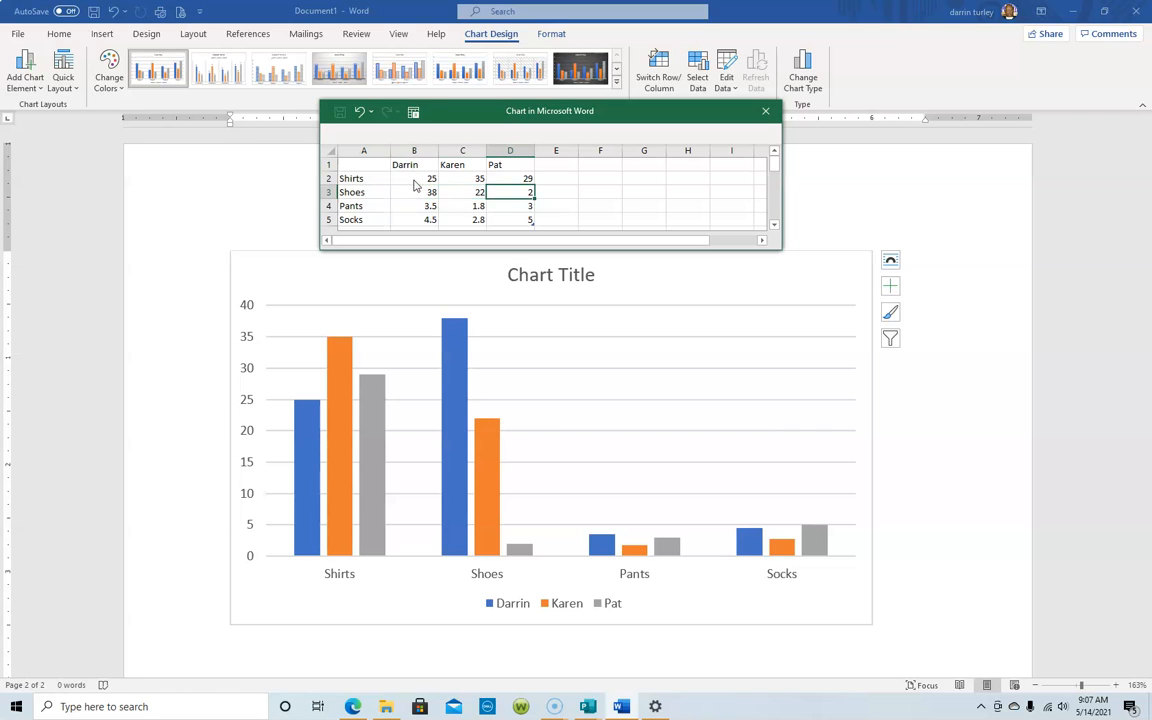
text(21)
key(Return)
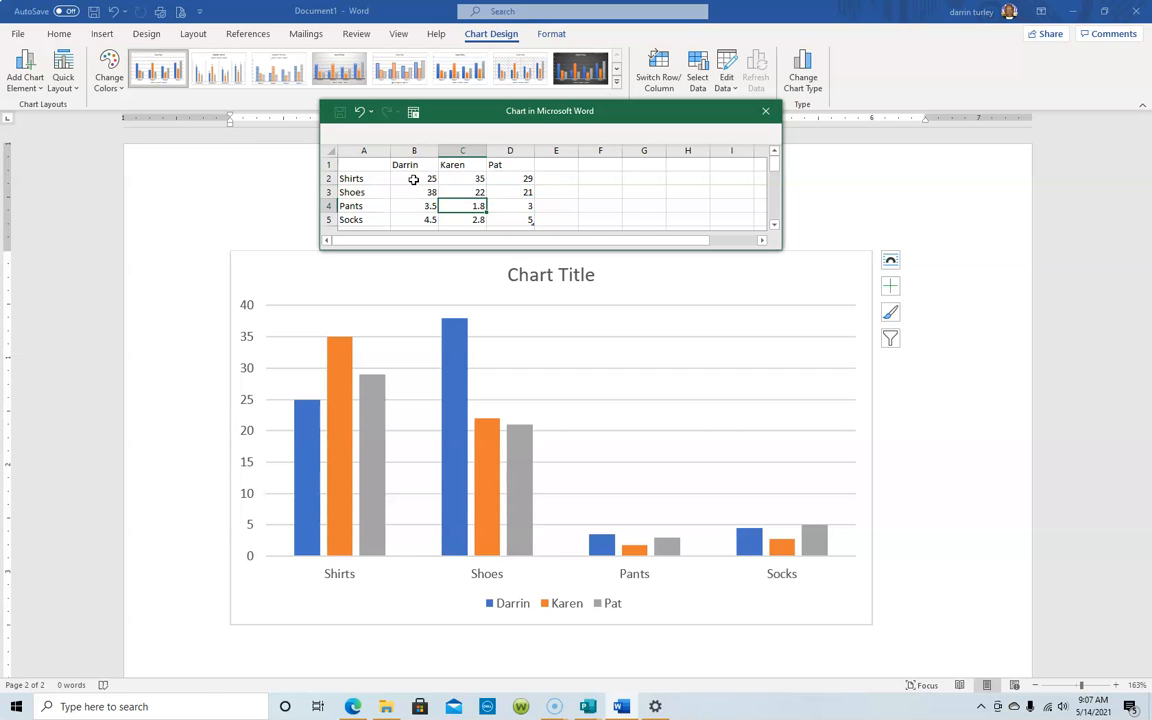
Enter 44, 45 and 46 as the Pants values.
text(44)
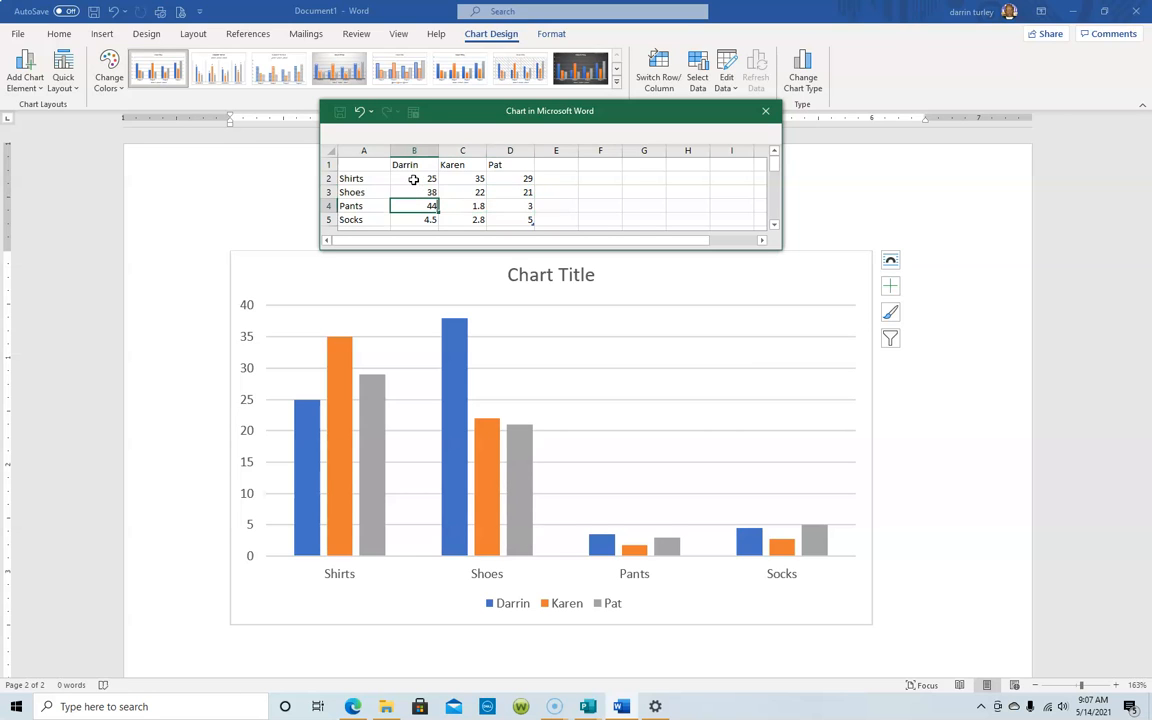
key(Tab)
text(45)
key(Tab)
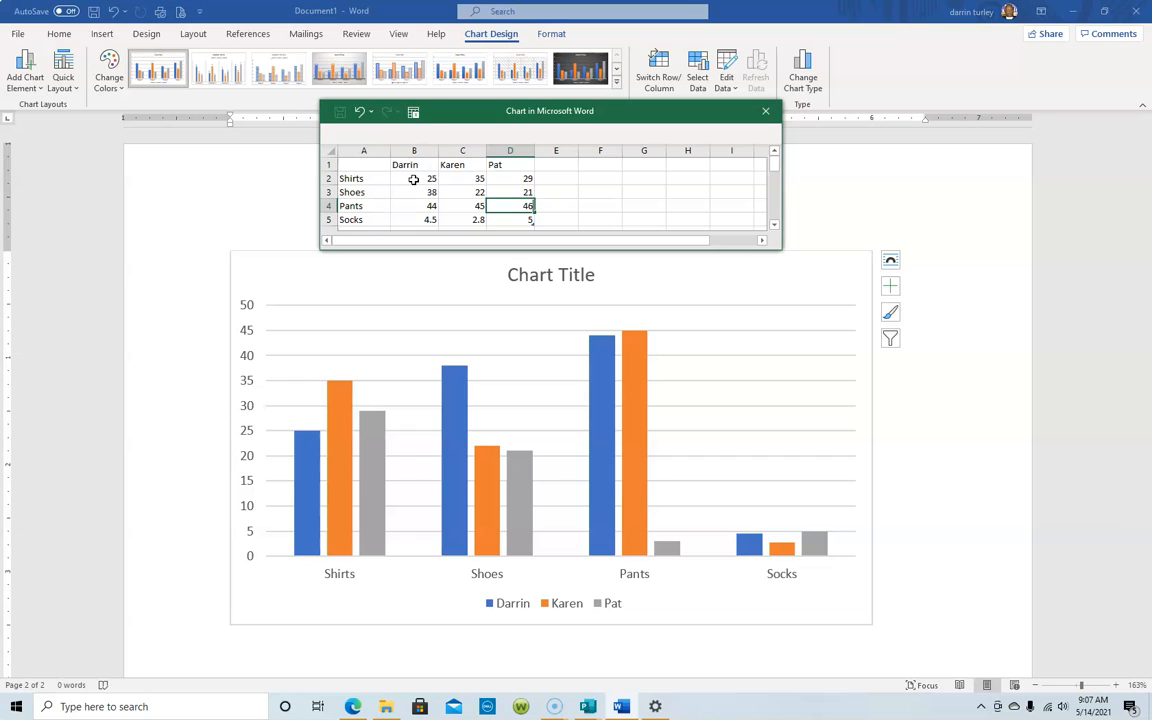
text(46)
key(Return)
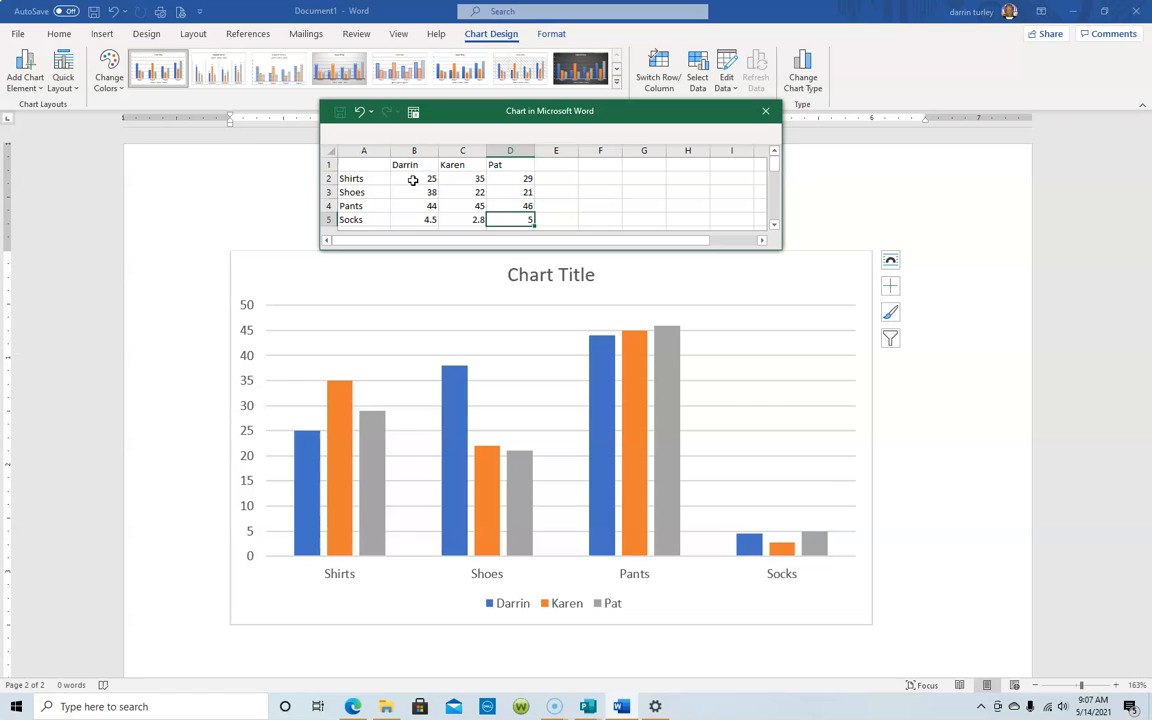
Enter Socks values 30, 35 and 37, plus 35 in a new Column1 series.
key(Left)
key(Left)
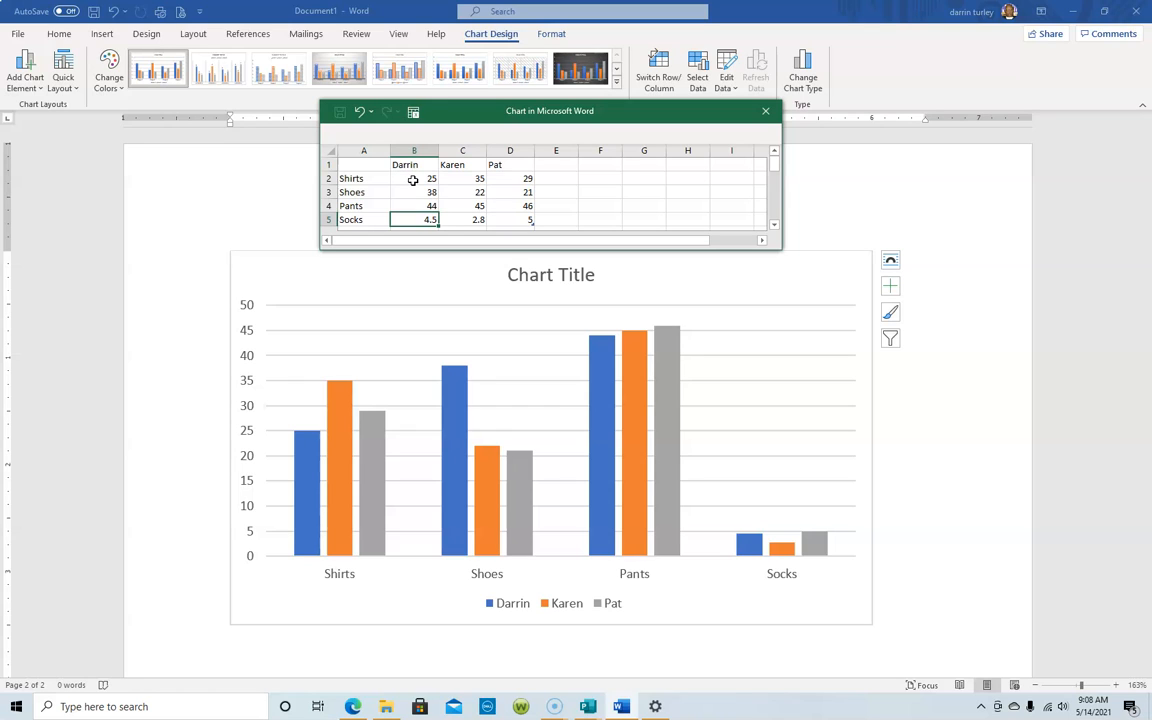
key(Tab)
text(35)
key(Tab)
text(3)
key(Tab)
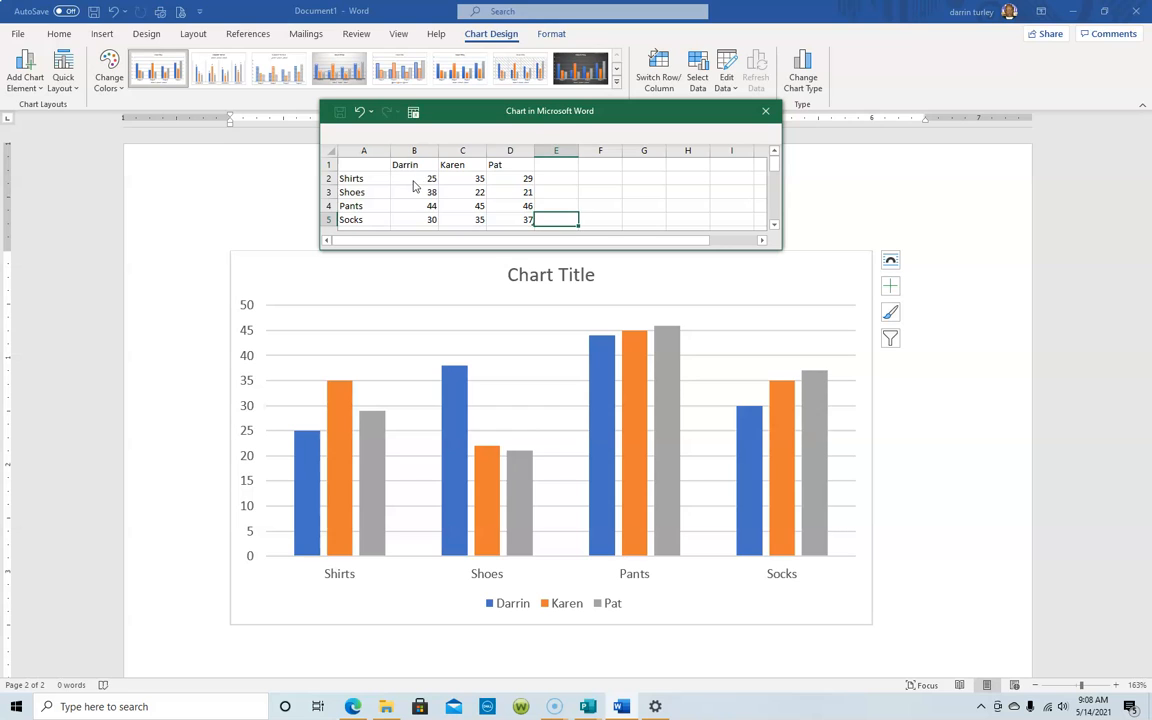
key(Tab)
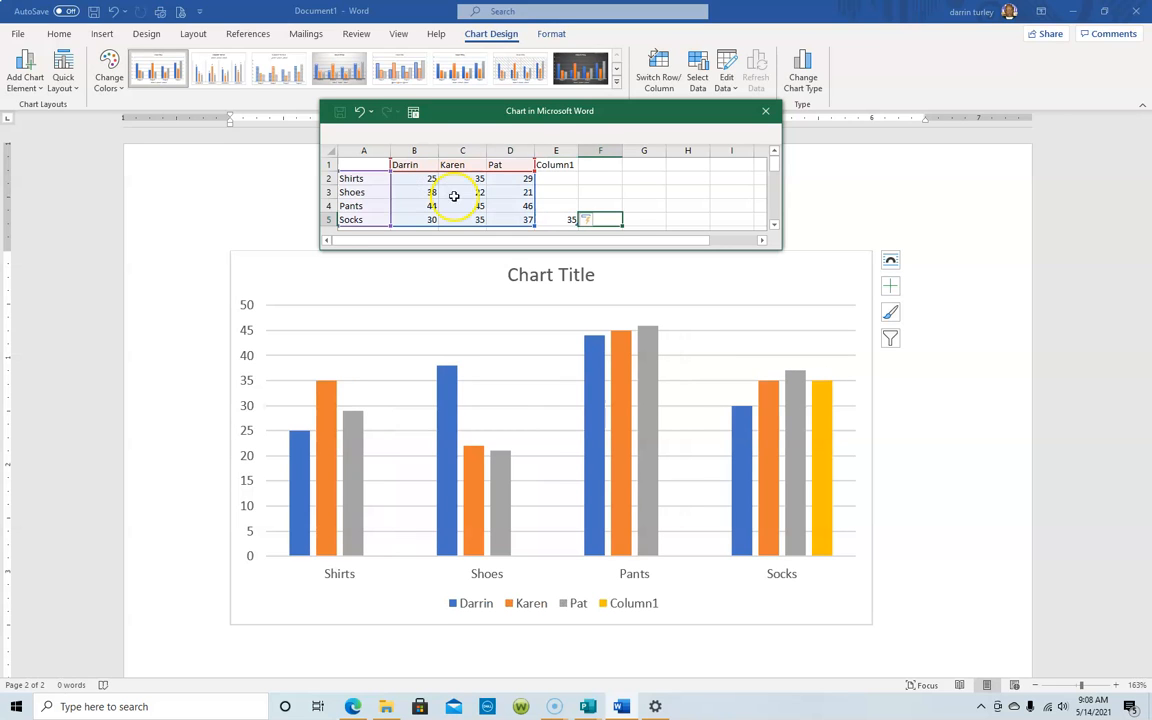
click(506, 352)
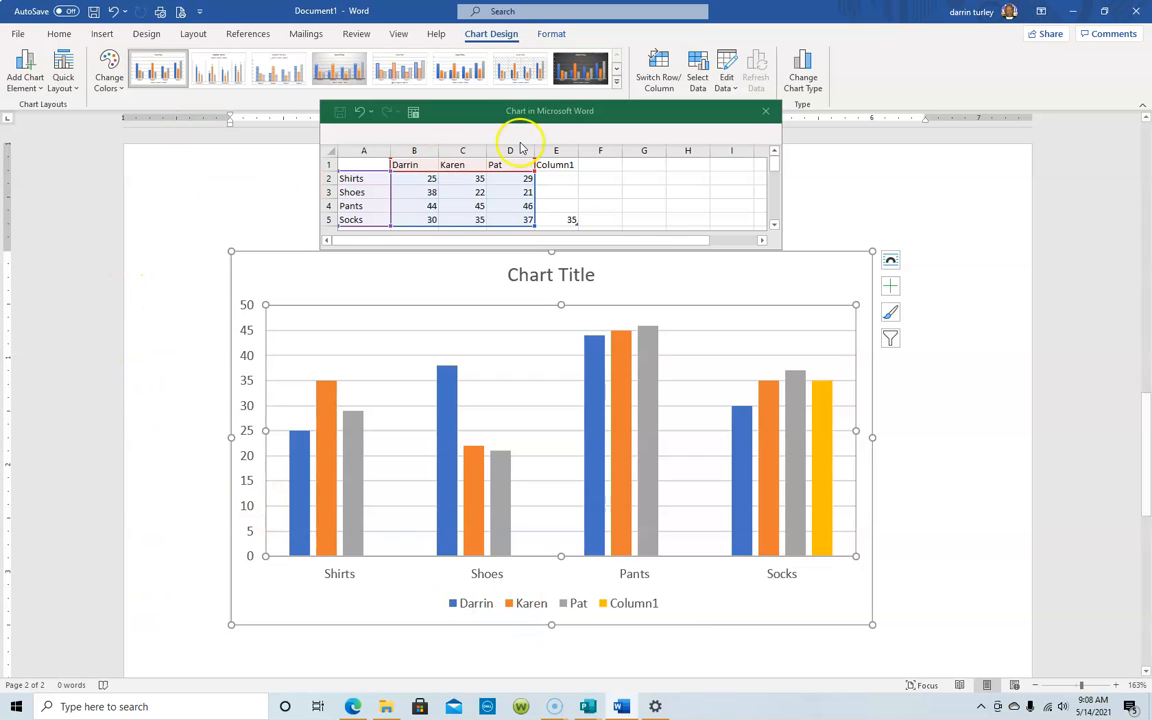
Close the data sheet and apply the fourth chart style, grey gradient with data labels.
click(766, 113)
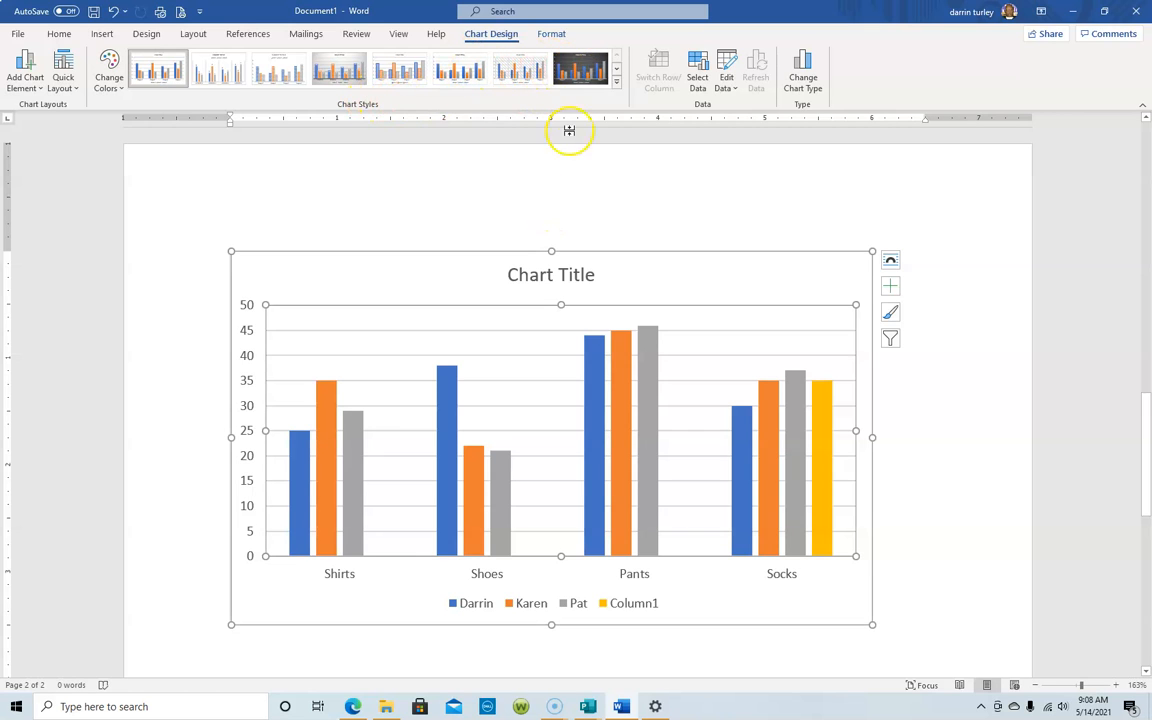
click(567, 66)
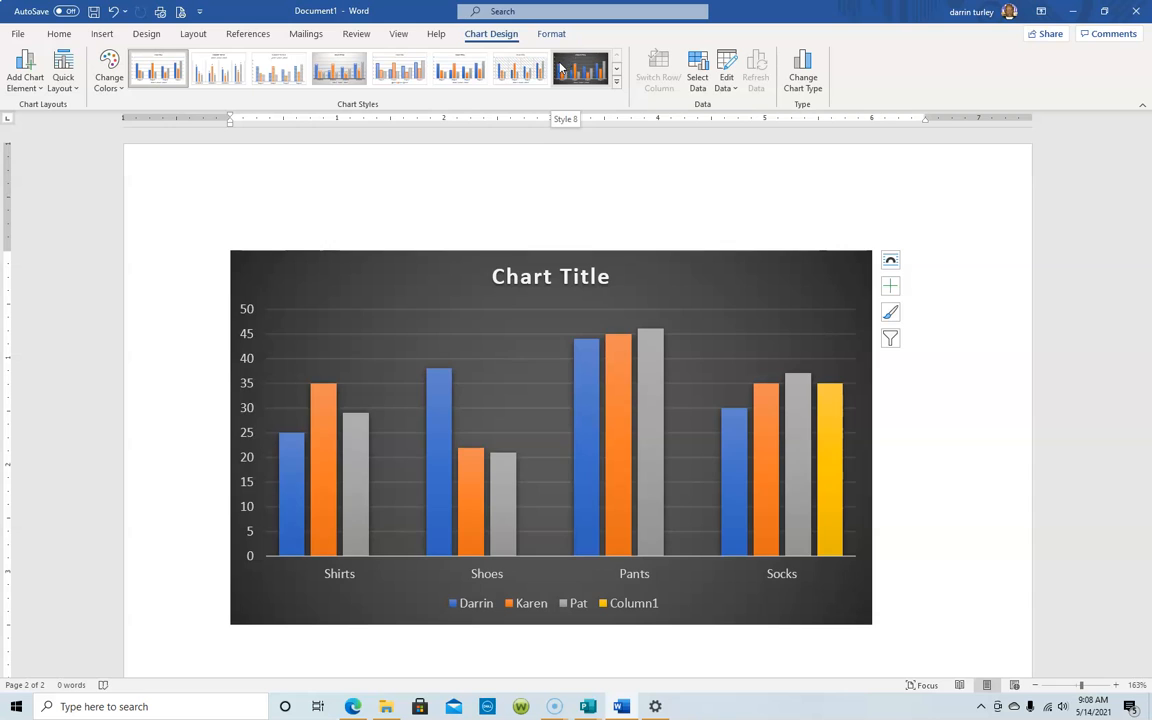
click(514, 74)
click(463, 72)
click(396, 74)
click(341, 73)
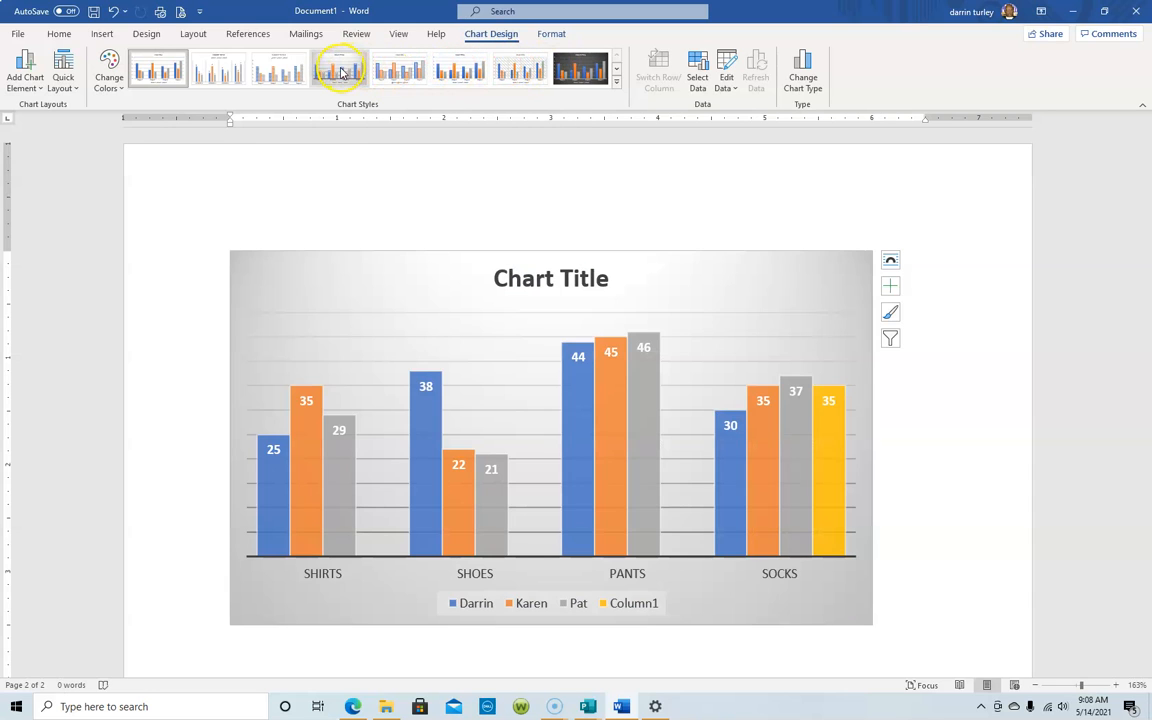
click(616, 69)
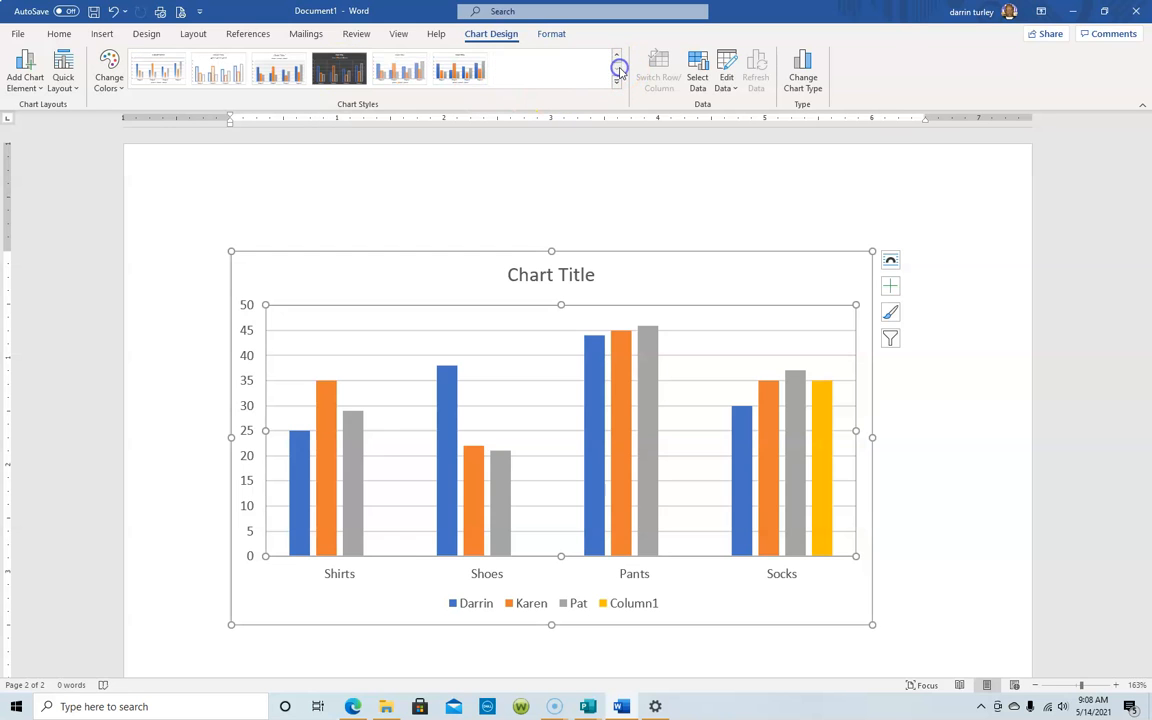
click(618, 57)
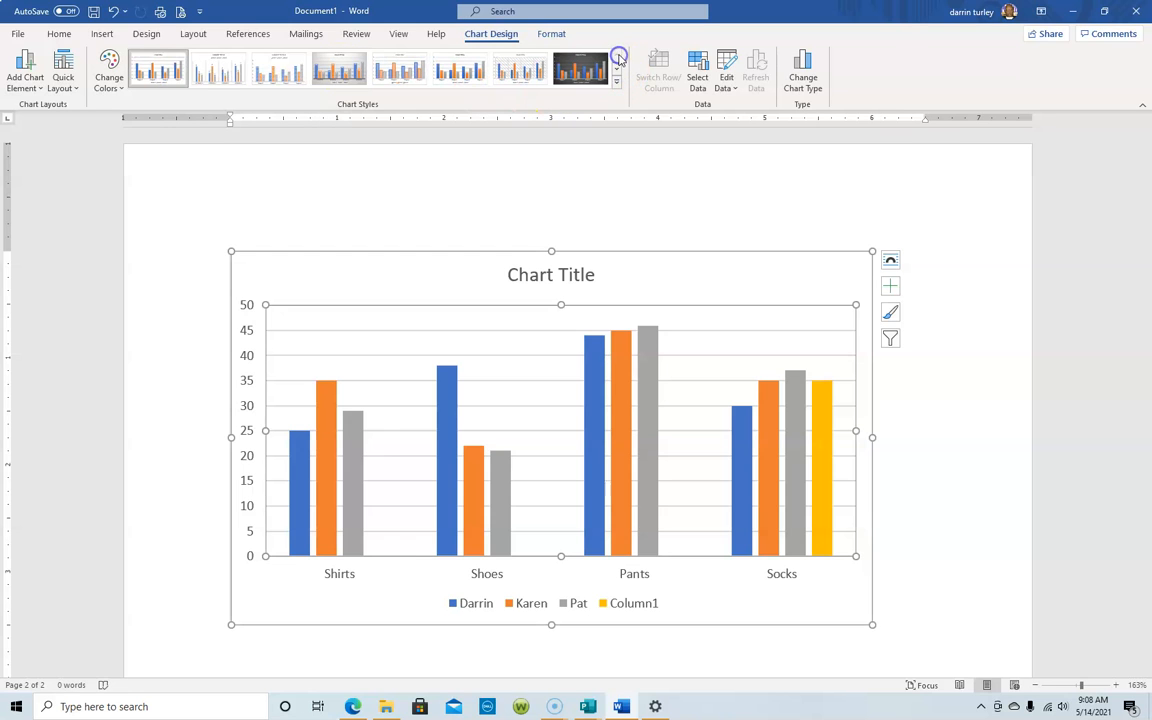
click(338, 70)
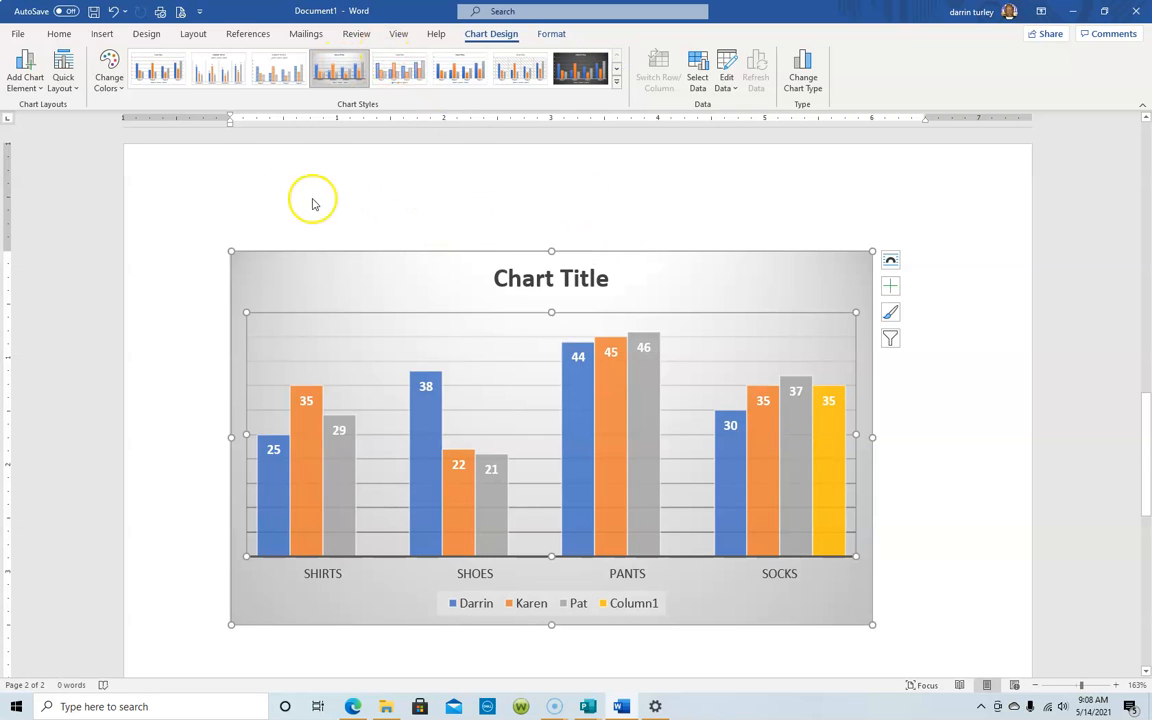
Apply Colorful Palette 3, making the series orange, gold, green and brown.
click(110, 80)
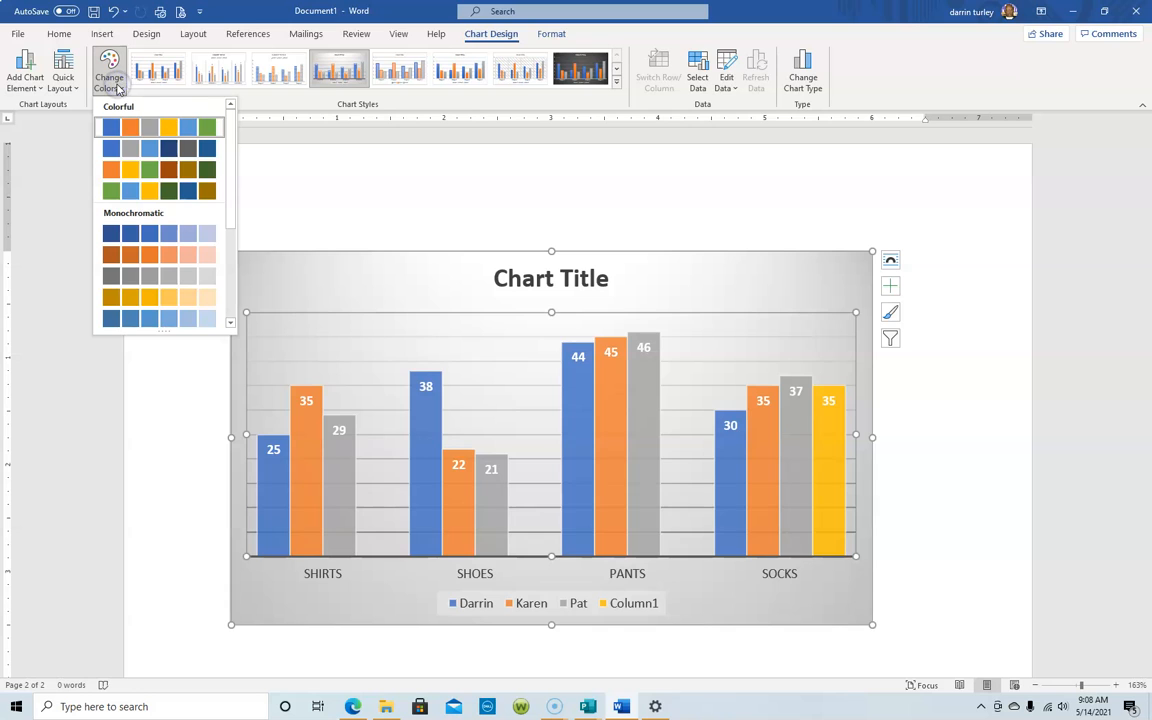
click(128, 172)
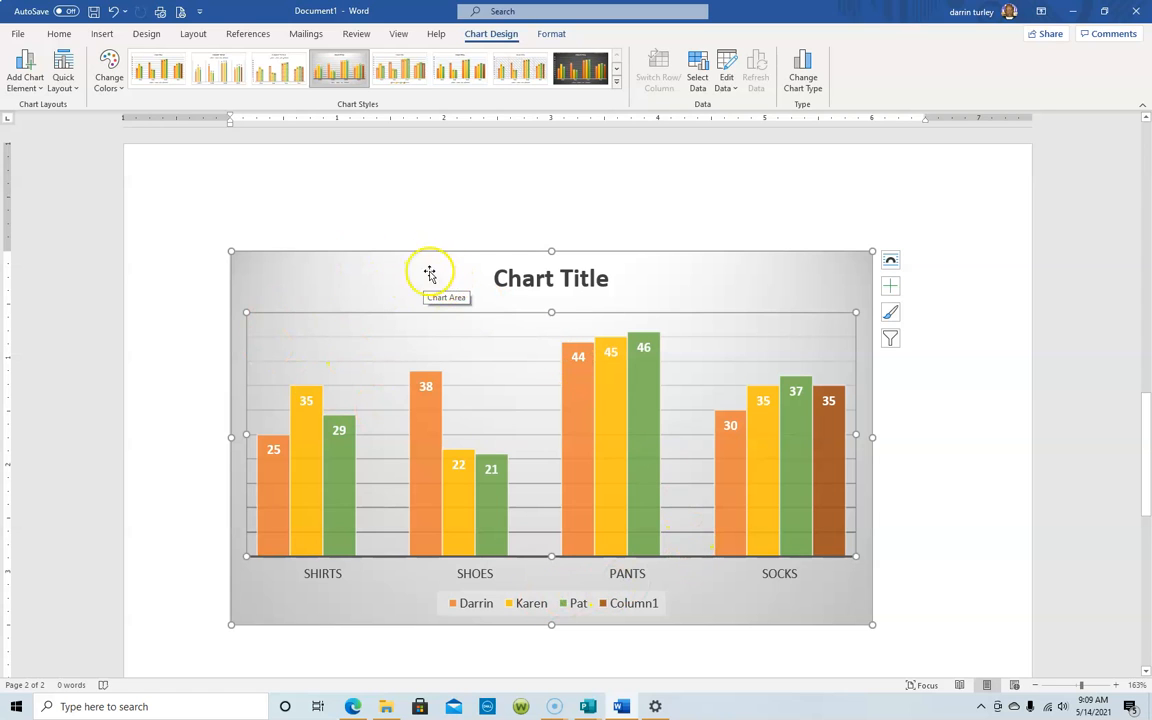
Browse Add Chart Element's Axes options, toggling the primary vertical axis.
click(36, 87)
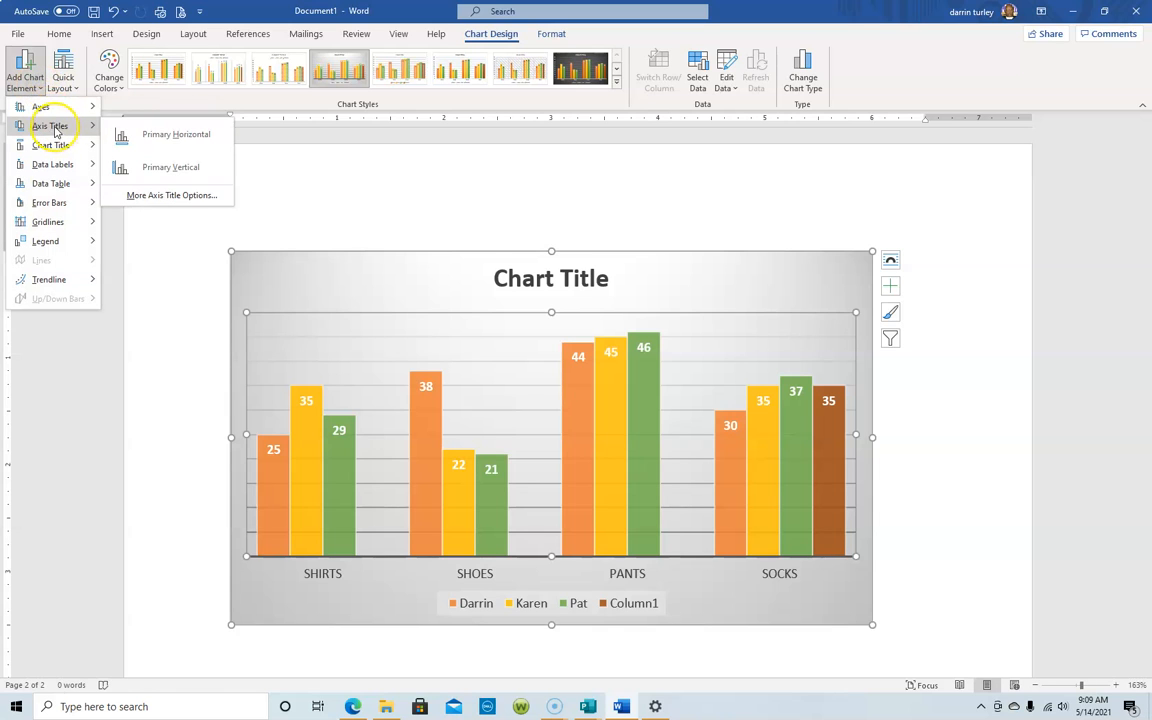
mouse_move(54, 153)
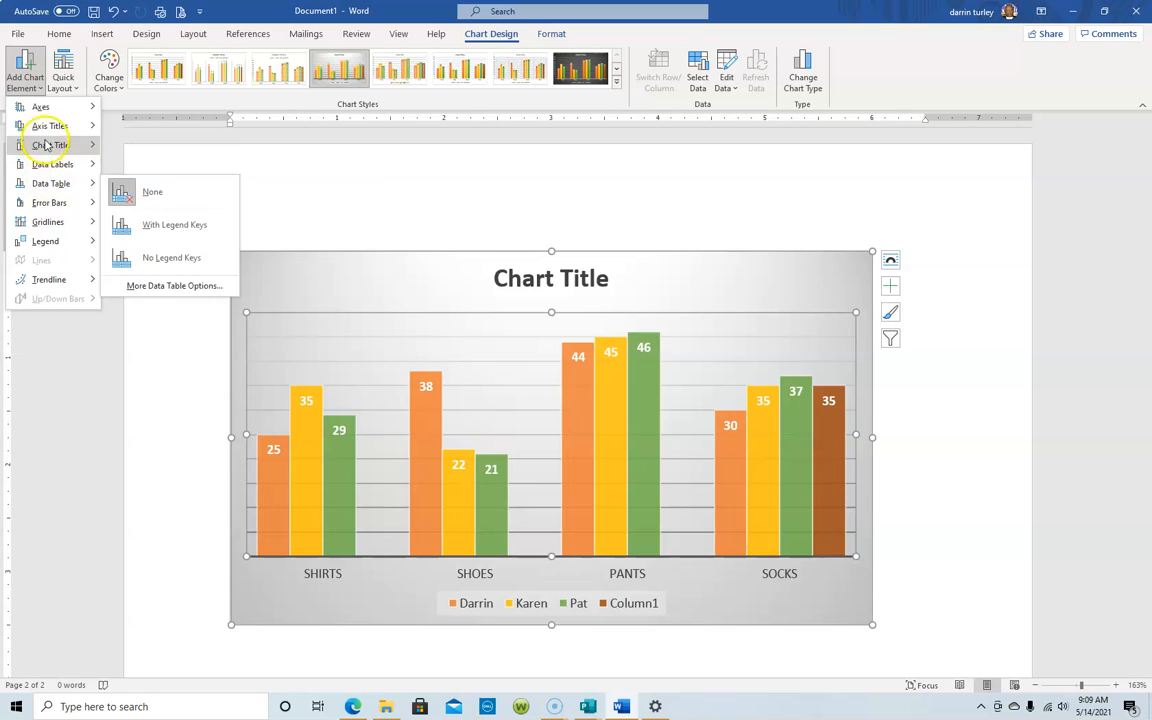
click(26, 684)
click(39, 88)
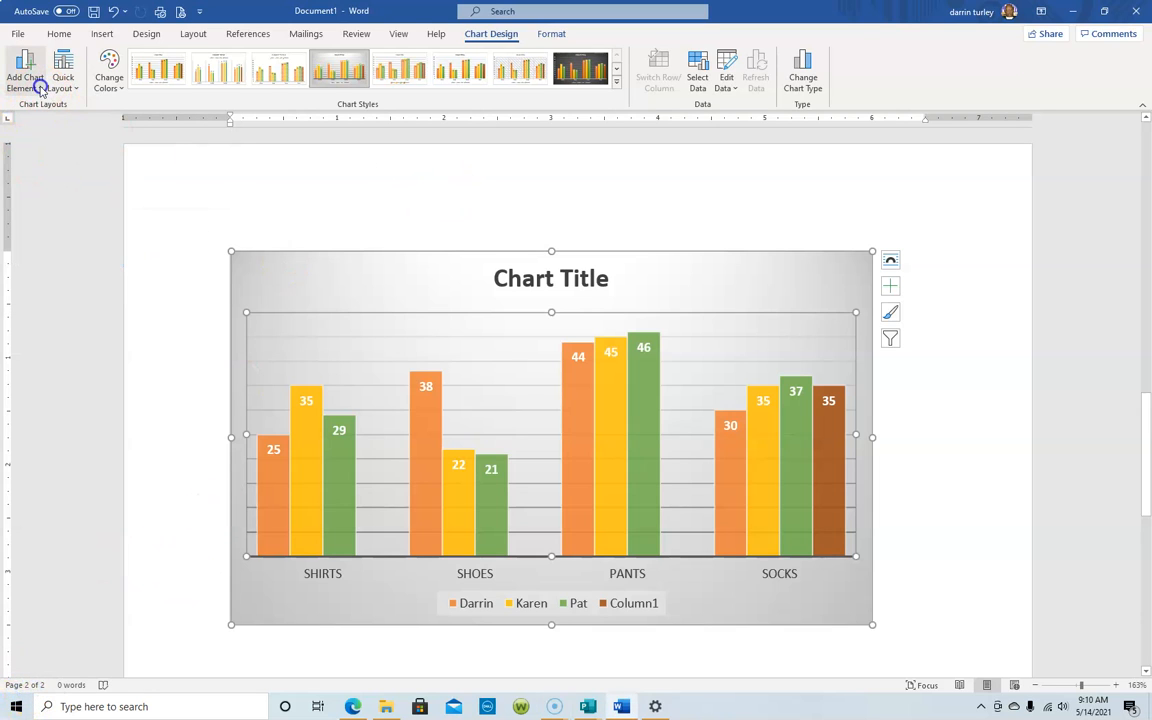
click(34, 89)
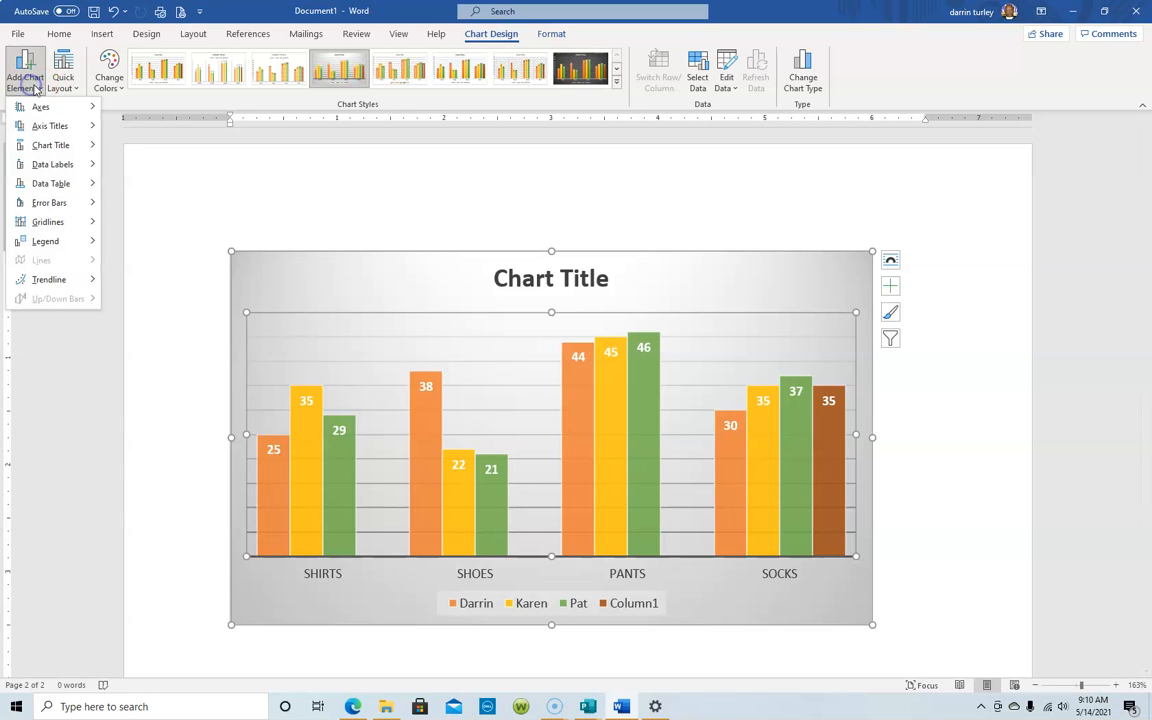
click(47, 108)
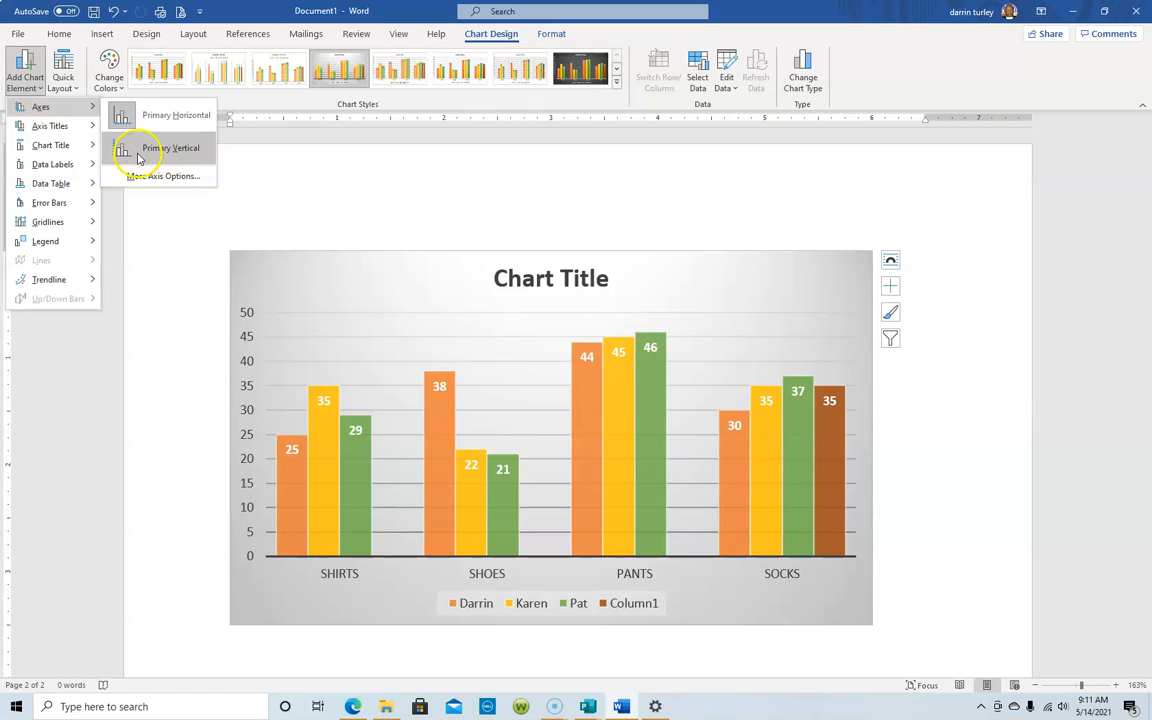
click(157, 153)
click(49, 128)
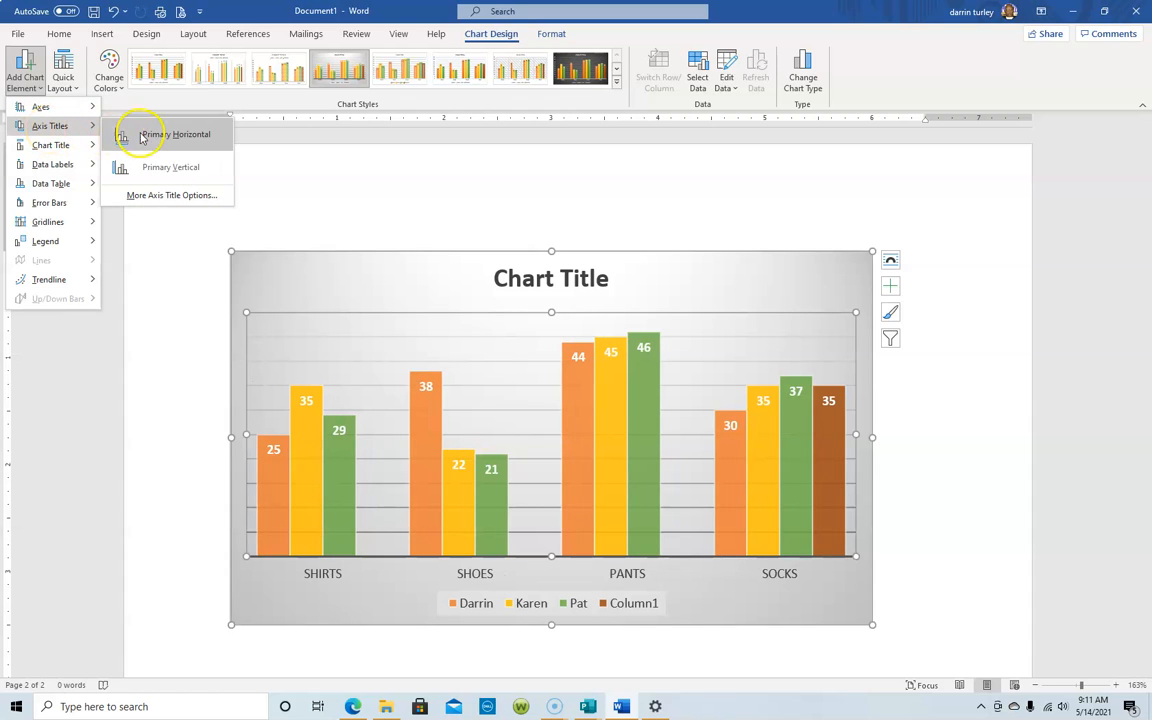
click(157, 170)
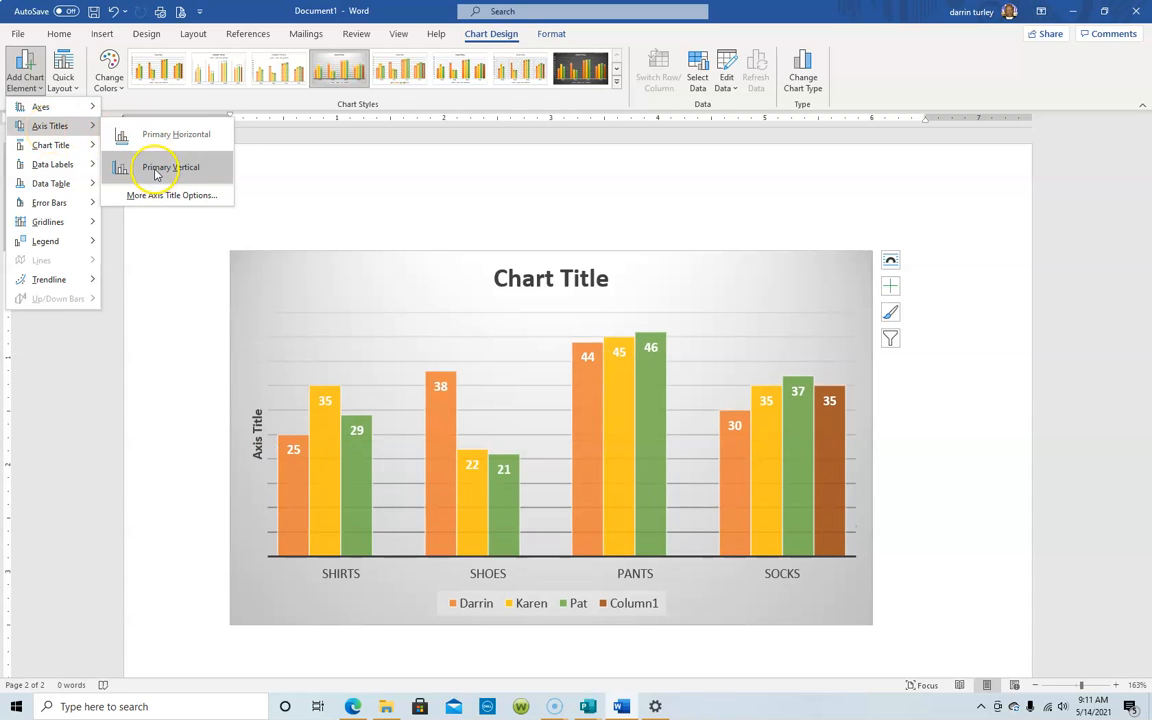
click(155, 172)
click(52, 147)
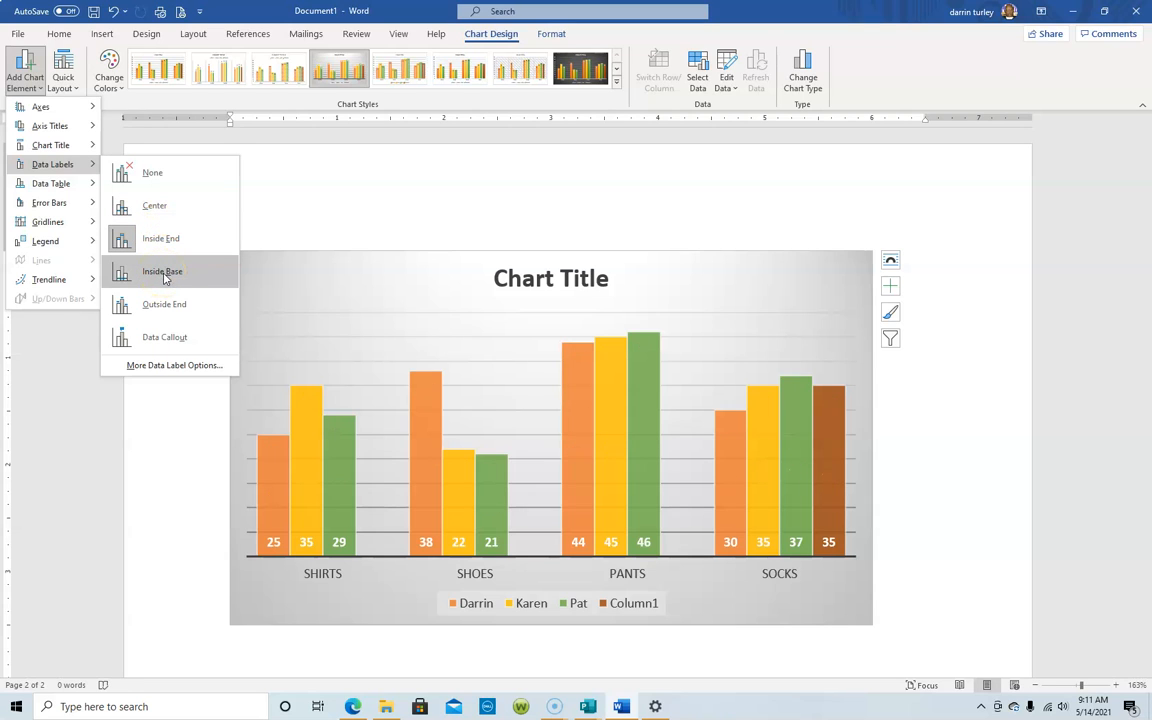
Preview outside-end and inside-base data labels, browse data table and legend options, then close the menu.
click(156, 305)
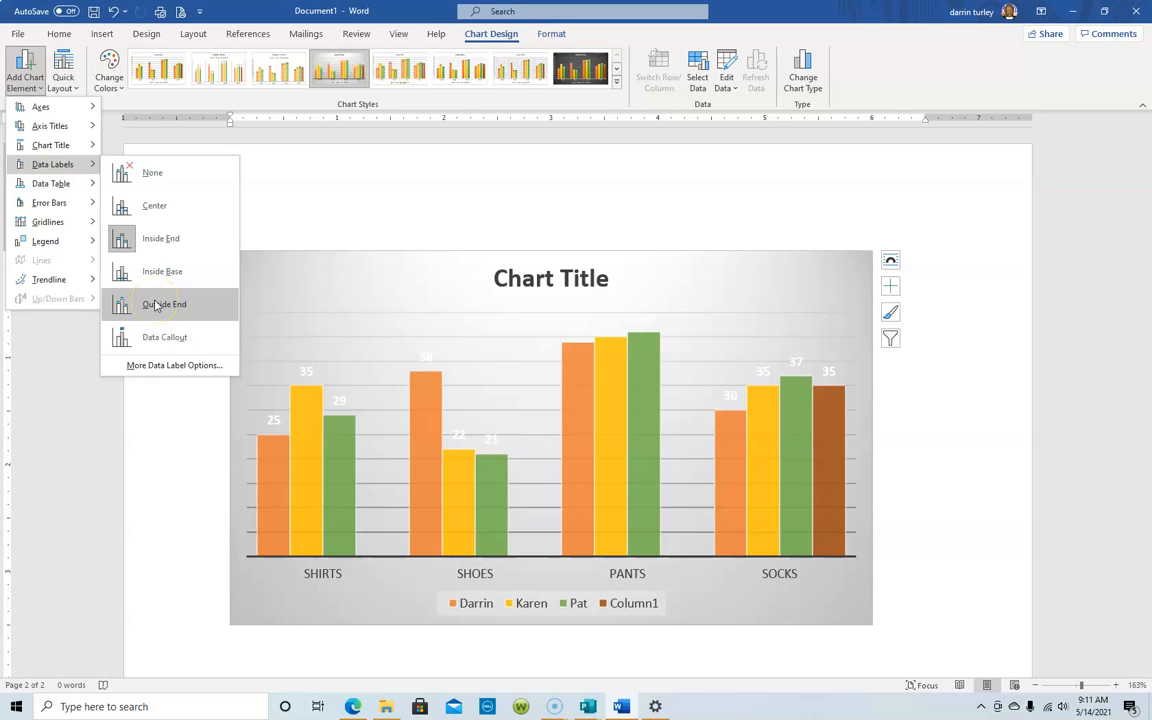
click(160, 272)
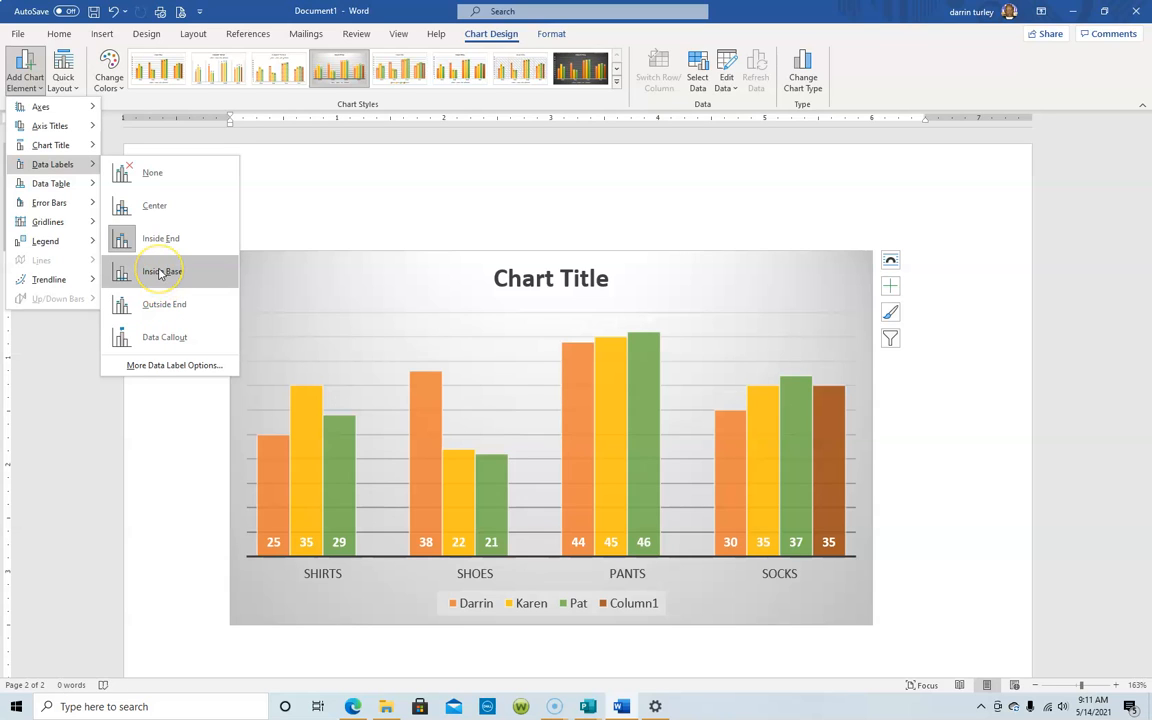
click(51, 186)
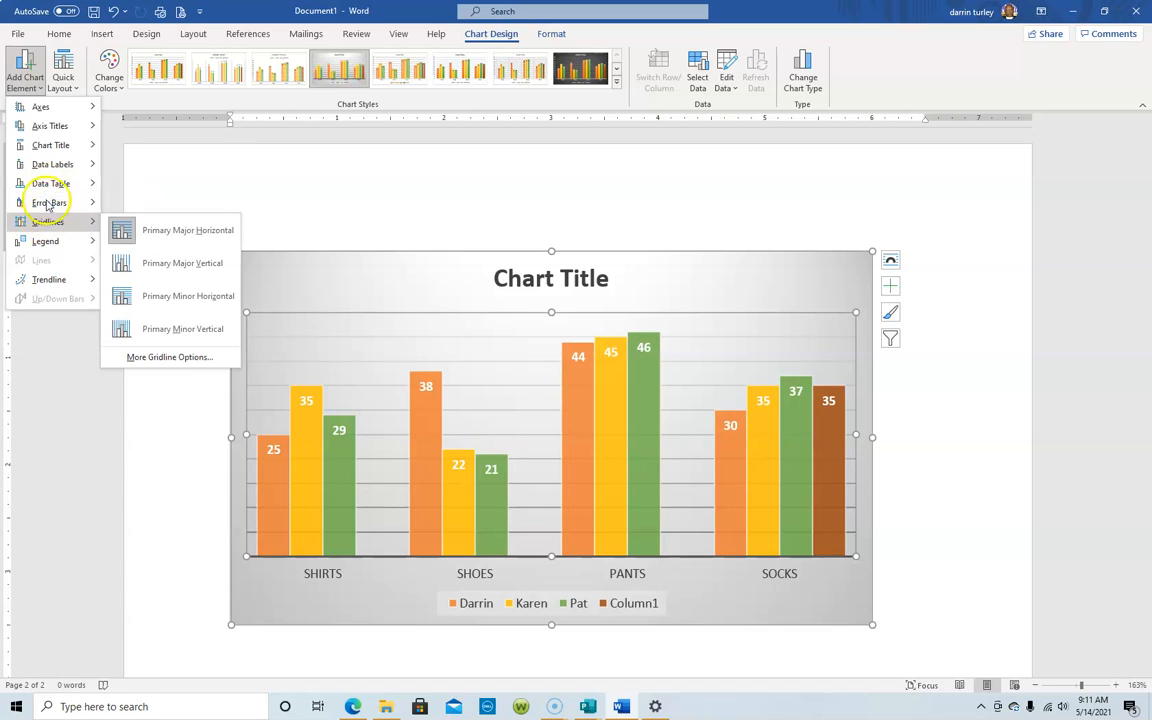
mouse_move(55, 240)
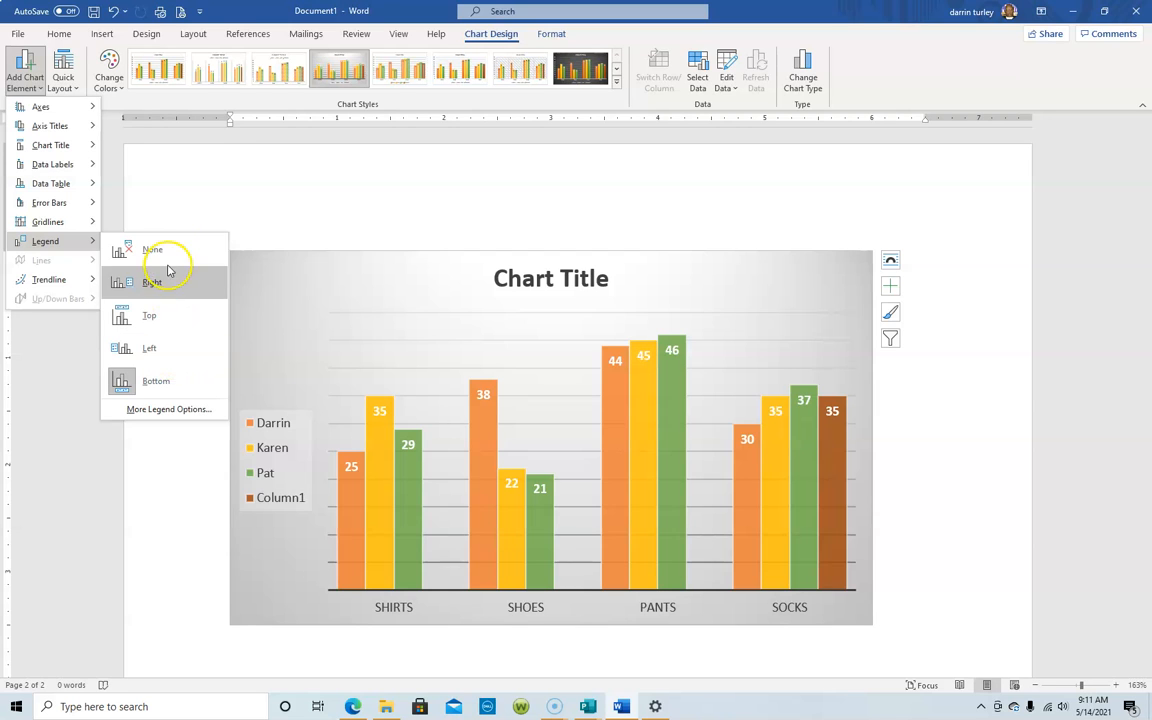
click(188, 197)
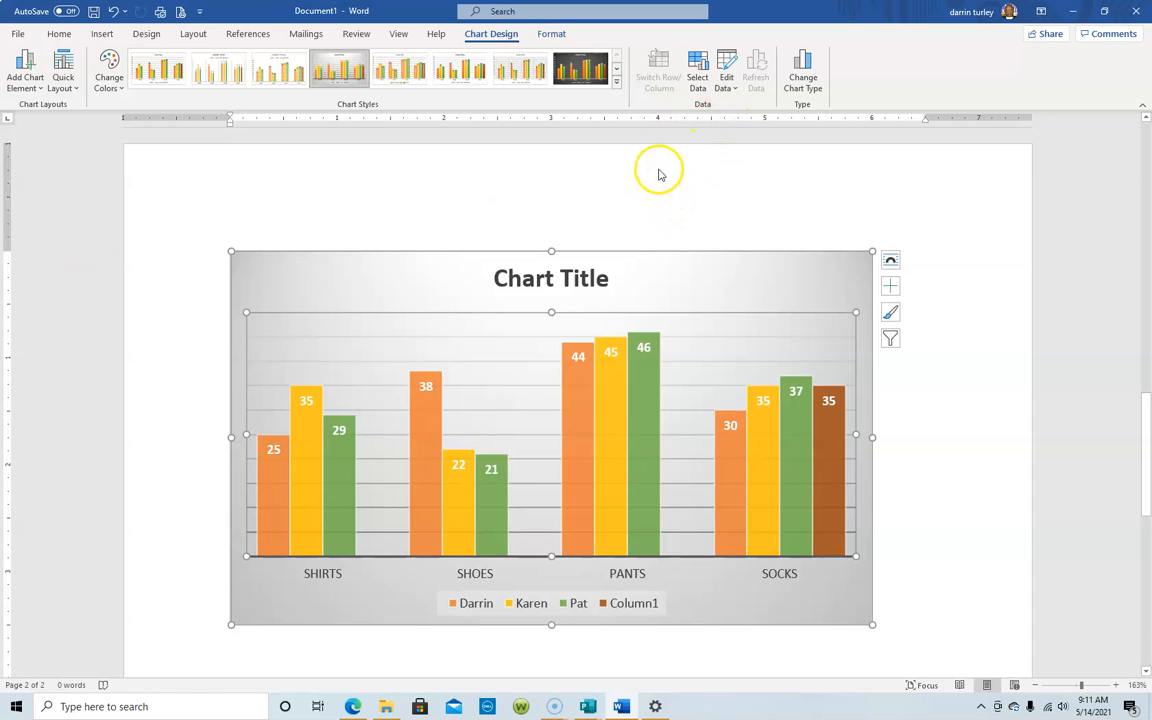
Enter 44 in Column1 for Shirts, Shoes and Pants (E2:E4) and close the data sheet.
click(734, 92)
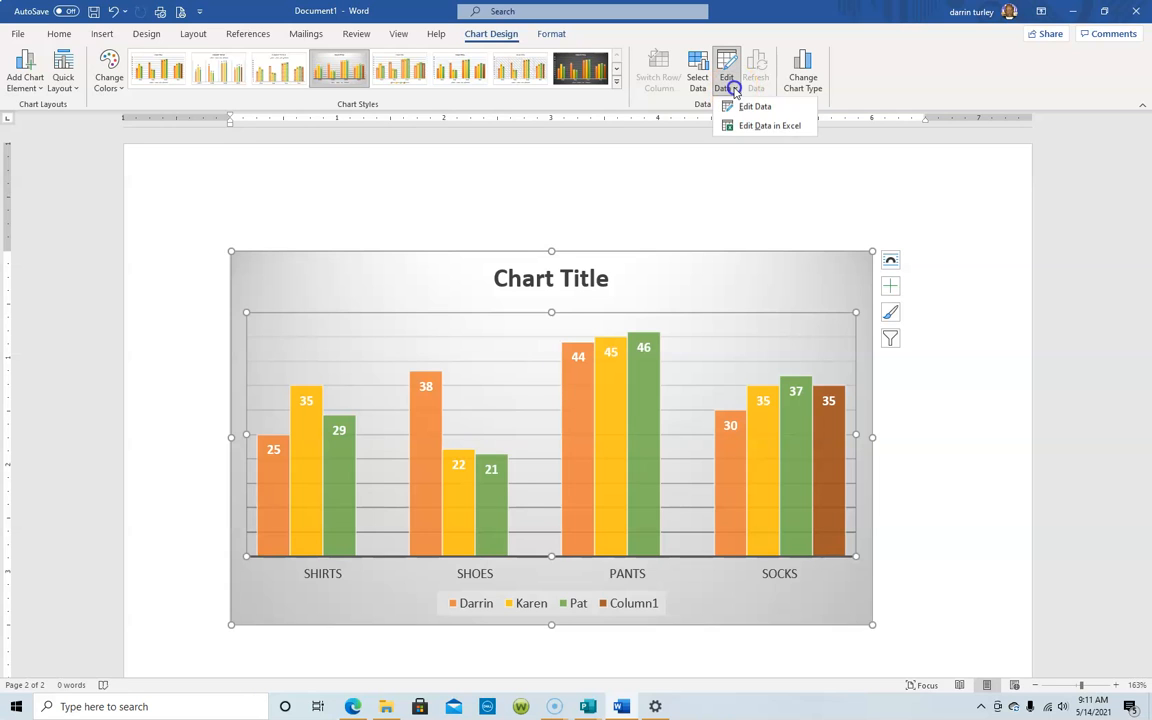
click(753, 108)
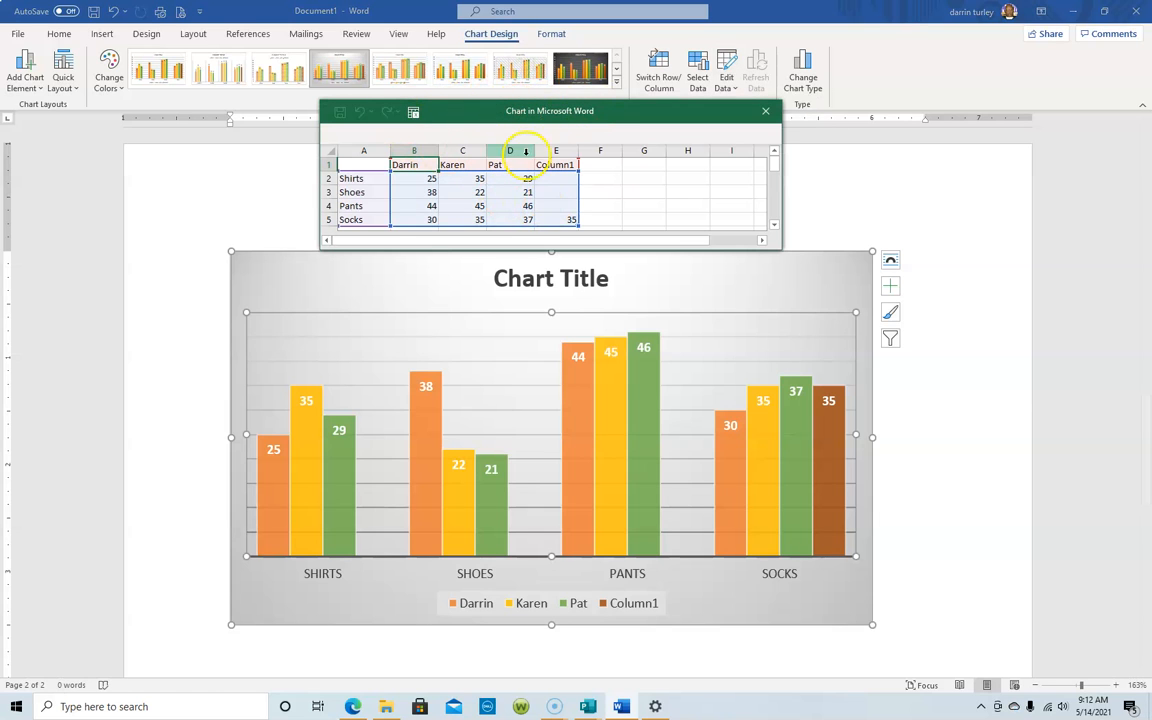
click(553, 178)
click(548, 150)
click(553, 178)
text(44)
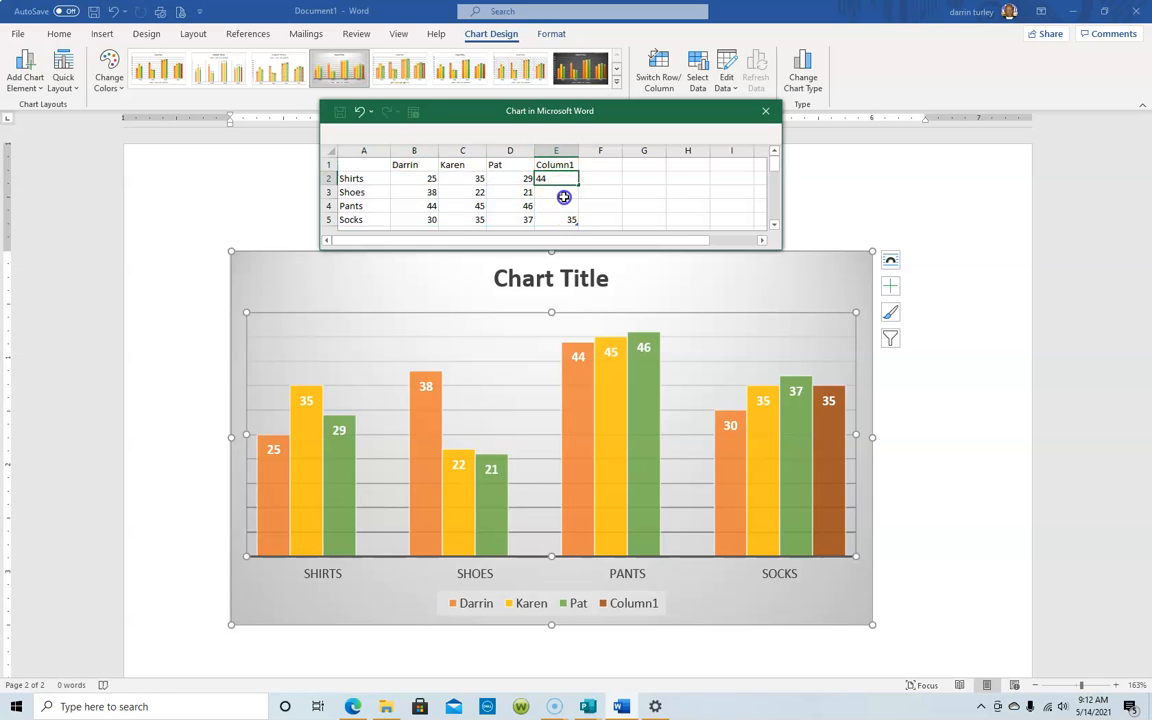
click(562, 193)
text(44)
click(562, 206)
text(44)
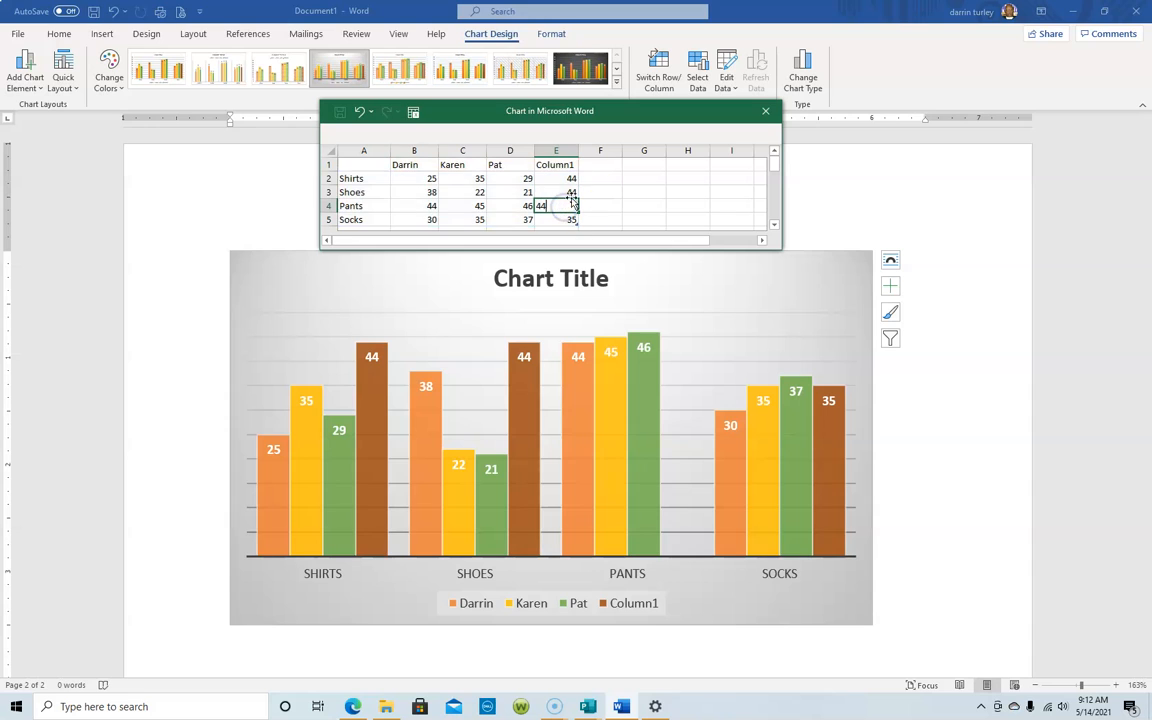
click(660, 178)
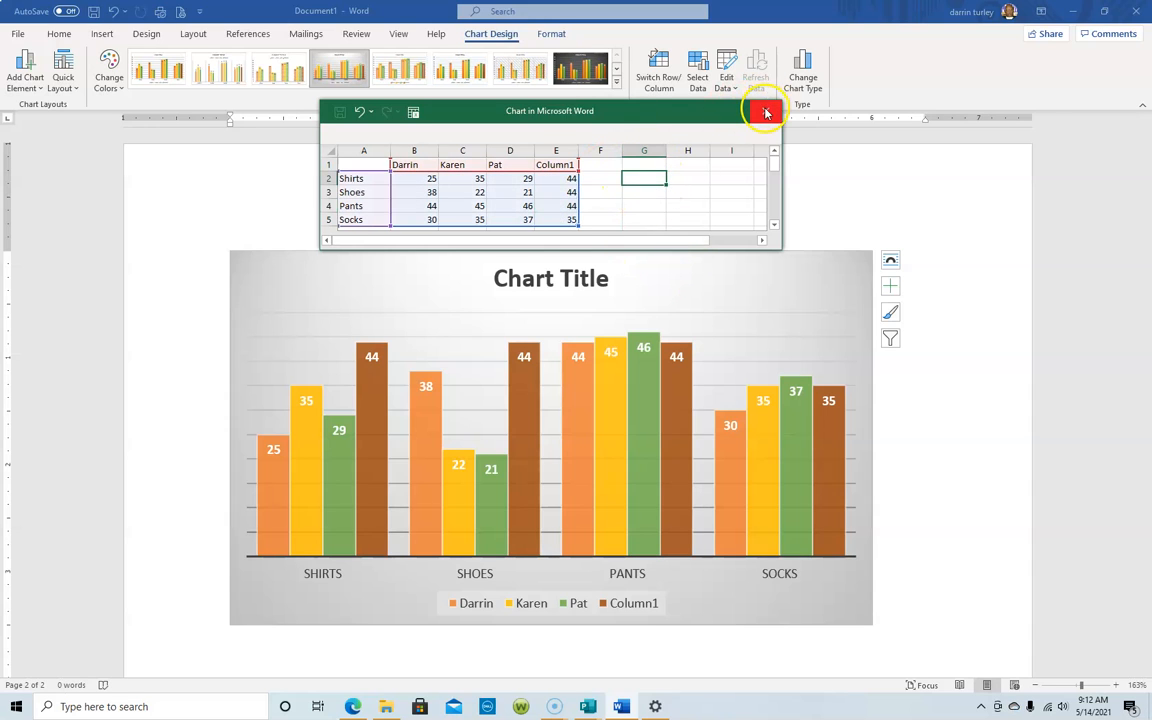
click(765, 113)
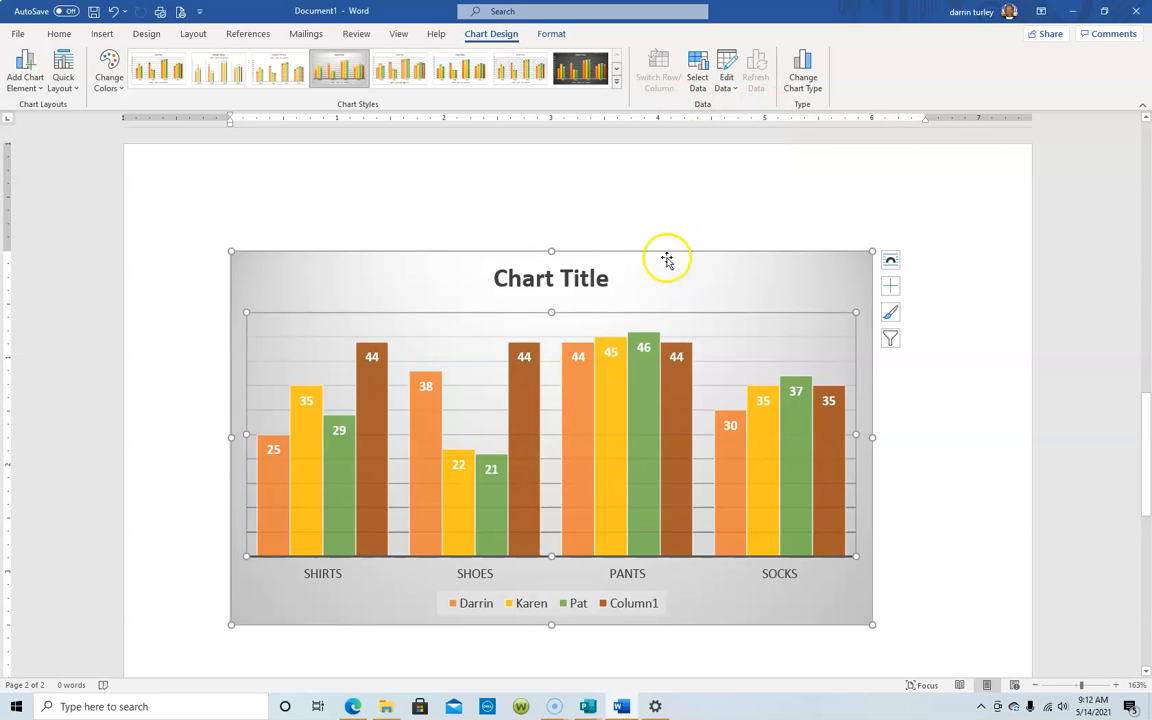